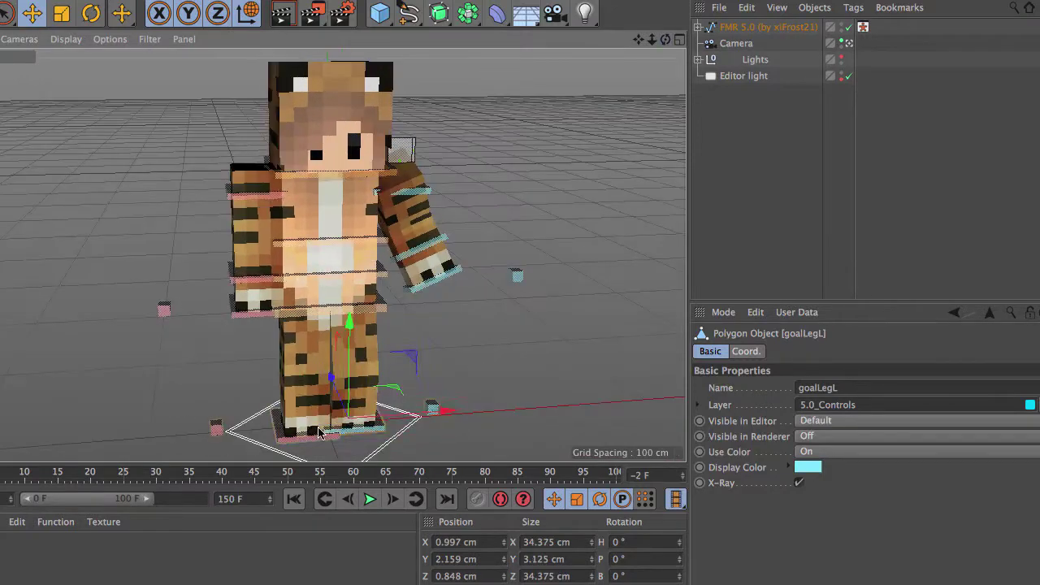
Adjust the left leg, then move the left hand control to about X 19.9, Y 12.1, Z -11.5 cm with a -28° heading.
{"action": "left_click_drag", "start_coordinate": [350, 439], "coordinate": [313, 441]}
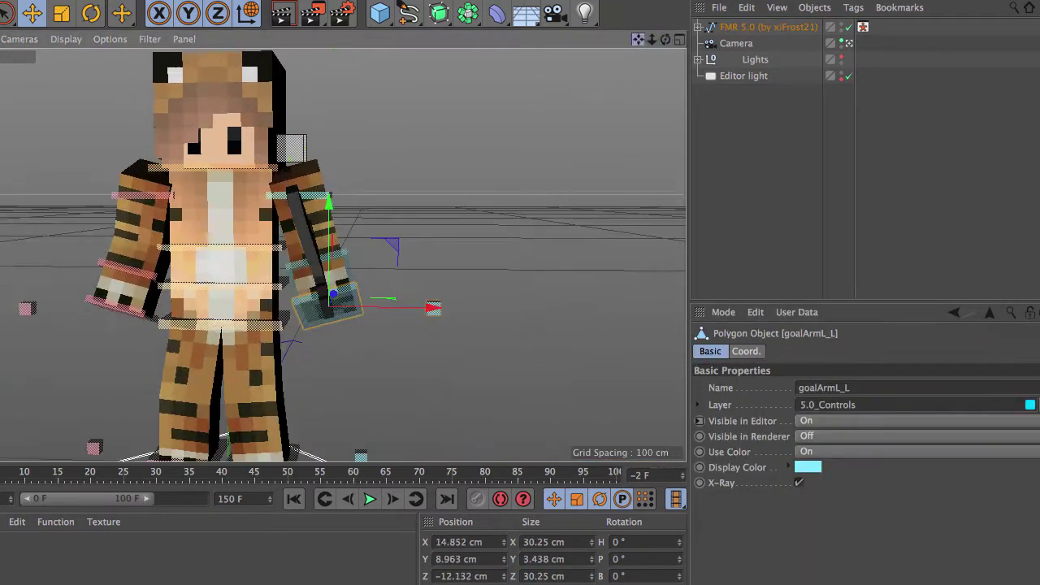
{"action": "key", "text": "r"}
{"action": "key", "text": "e"}
{"action": "left_click_drag", "start_coordinate": [390, 317], "coordinate": [429, 224]}
Add a MoText object reading "Badlion" beside the character.
{"action": "left_click", "coordinate": [447, 0]}
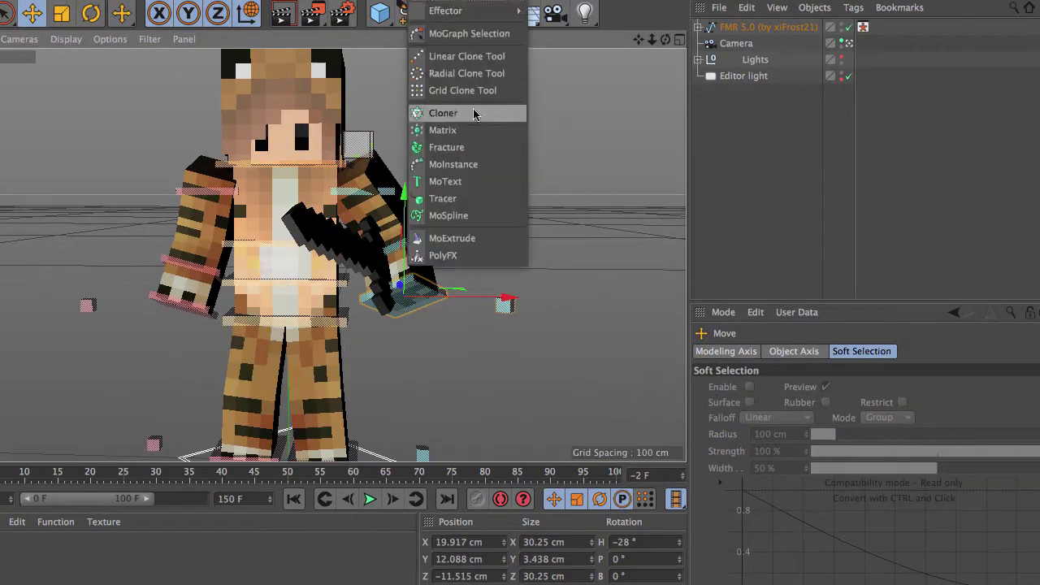
{"action": "left_click", "coordinate": [453, 187]}
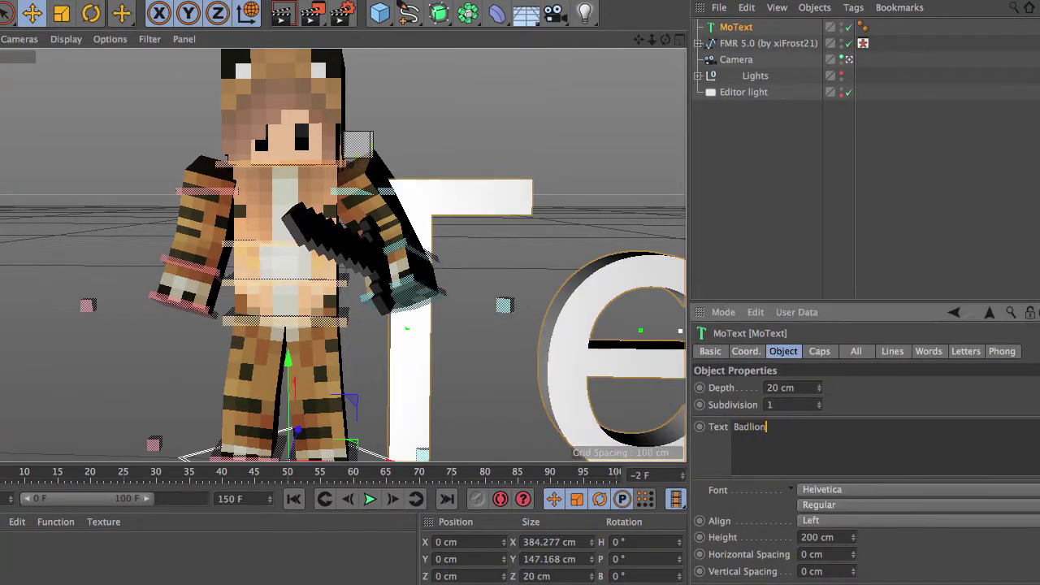
{"action": "left_click", "coordinate": [443, 258]}
{"action": "scroll", "coordinate": [443, 258], "scroll_direction": "down", "scroll_amount": 7}
{"action": "middle_click_drag", "start_coordinate": [443, 257], "coordinate": [244, 258], "text": "alt"}
Browse the installed fonts and try a heavy font and a decorative capital font on the Badlion text.
{"action": "left_click", "coordinate": [741, 28]}
{"action": "left_click", "coordinate": [861, 492]}
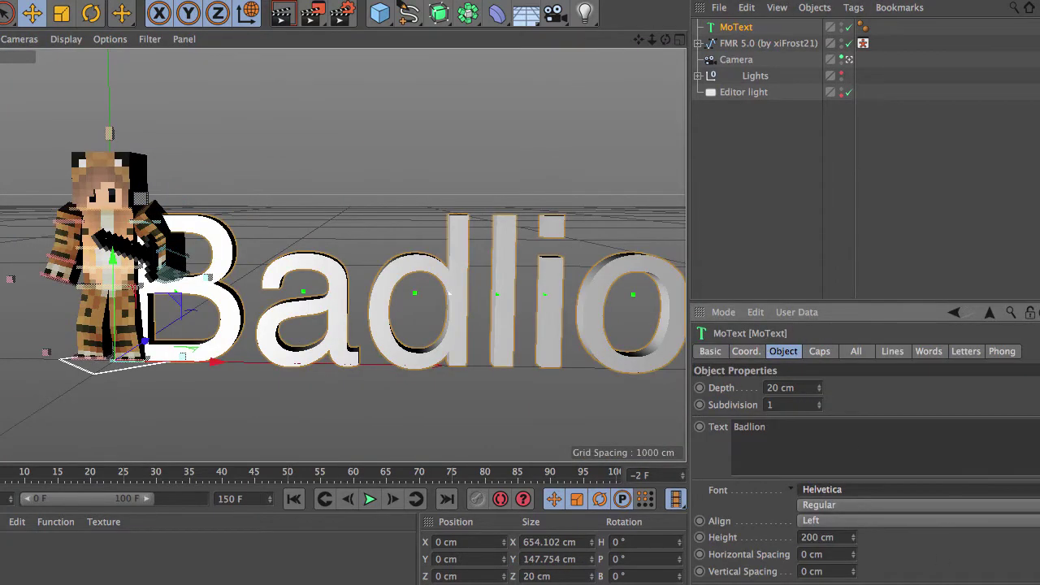
{"action": "left_click", "coordinate": [911, 47]}
{"action": "left_click", "coordinate": [902, 490]}
{"action": "scroll", "coordinate": [910, 317], "scroll_direction": "up", "scroll_amount": 20}
{"action": "scroll", "coordinate": [919, 285], "scroll_direction": "down", "scroll_amount": 10}
{"action": "scroll", "coordinate": [861, 365], "scroll_direction": "up", "scroll_amount": 7}
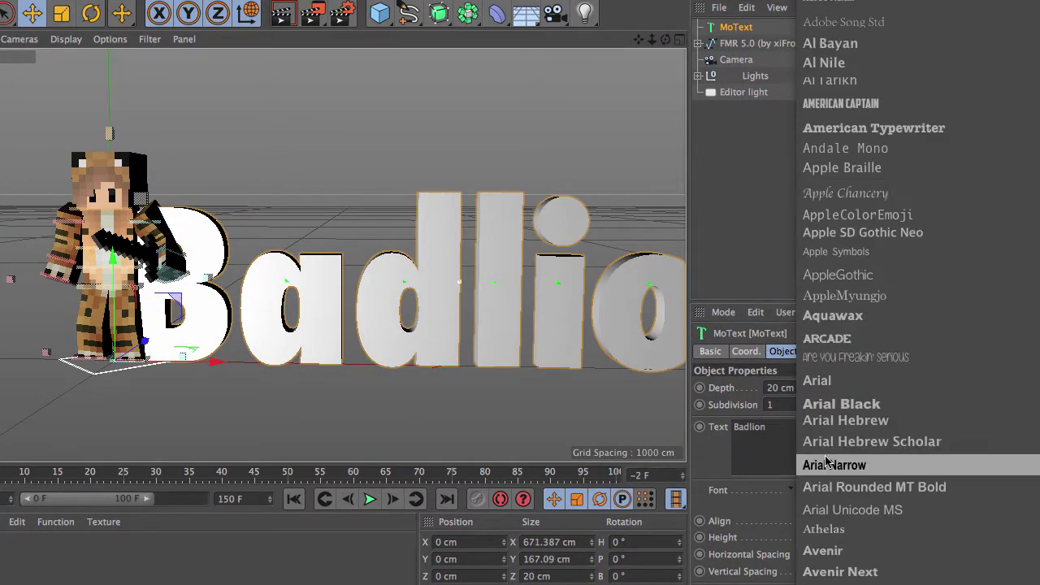
{"action": "scroll", "coordinate": [934, 385], "scroll_direction": "down", "scroll_amount": 15}
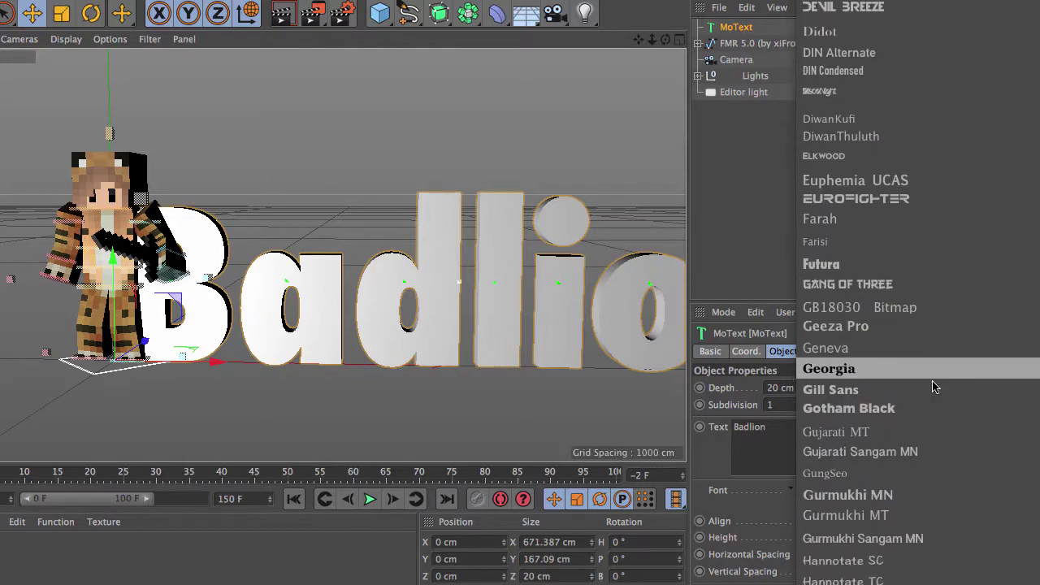
{"action": "scroll", "coordinate": [934, 385], "scroll_direction": "down", "scroll_amount": 15}
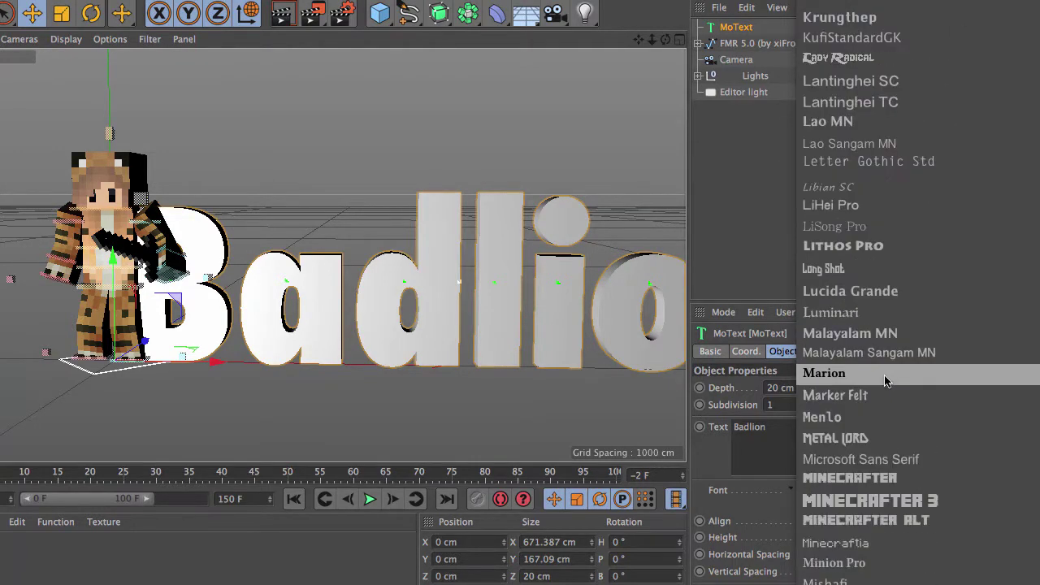
{"action": "scroll", "coordinate": [886, 382], "scroll_direction": "down", "scroll_amount": 5}
{"action": "left_click", "coordinate": [879, 375]}
Change the font of the Badlion text to Overdrive Sunset.
{"action": "left_click", "coordinate": [850, 490]}
{"action": "scroll", "coordinate": [851, 443], "scroll_direction": "down", "scroll_amount": 5}
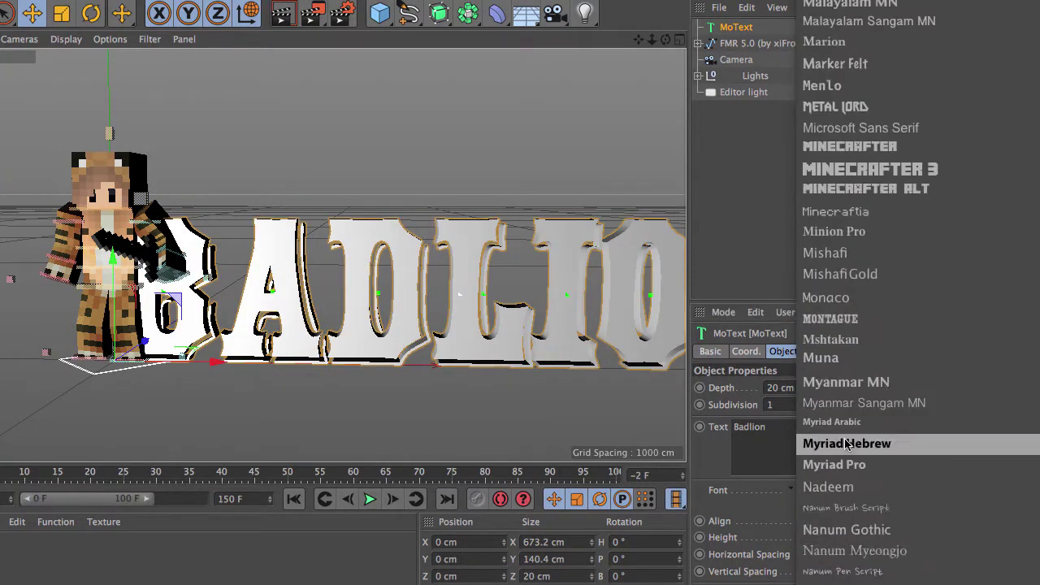
{"action": "left_click", "coordinate": [851, 431]}
{"action": "left_click", "coordinate": [868, 489]}
{"action": "scroll", "coordinate": [868, 473], "scroll_direction": "down", "scroll_amount": 5}
{"action": "left_click", "coordinate": [867, 485]}
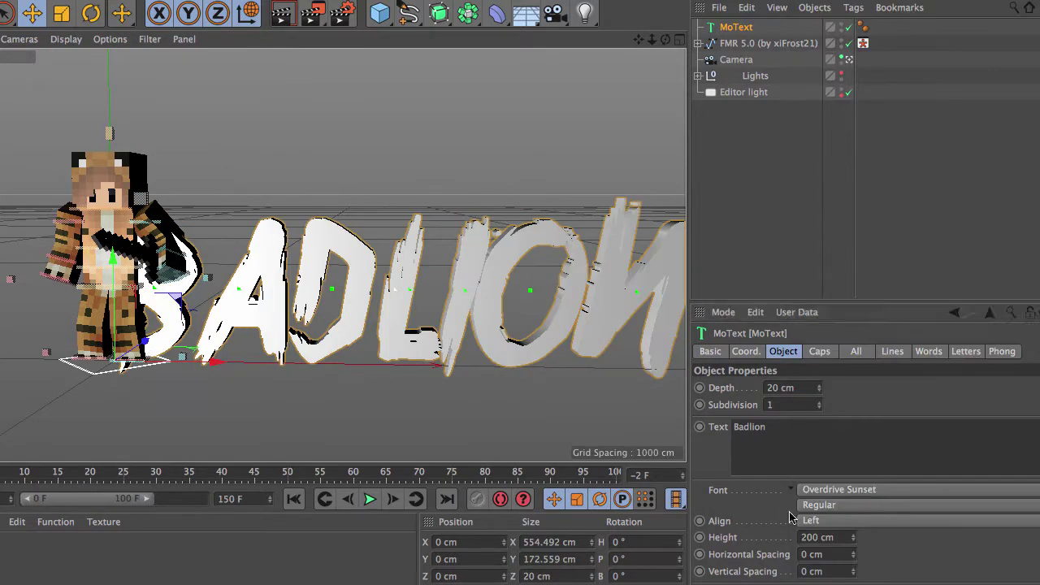
Delete the Badlion MoText object from the scene.
{"action": "left_click", "coordinate": [650, 105]}
{"action": "left_click", "coordinate": [736, 26]}
{"action": "key", "text": "Delete"}
Pose the character's right arm by moving its hand control outward, away from the body.
{"action": "middle_click_drag", "start_coordinate": [146, 235], "coordinate": [374, 235], "text": "alt"}
{"action": "scroll", "coordinate": [373, 174], "scroll_direction": "up", "scroll_amount": 5}
{"action": "left_click", "coordinate": [374, 173]}
{"action": "key", "text": "r"}
{"action": "left_click_drag", "start_coordinate": [373, 180], "coordinate": [398, 178]}
{"action": "left_click", "coordinate": [247, 301]}
{"action": "left_click_drag", "start_coordinate": [666, 39], "coordinate": [724, 42]}
{"action": "key", "text": "e"}
{"action": "left_click_drag", "start_coordinate": [636, 135], "coordinate": [575, 112]}
{"action": "left_click_drag", "start_coordinate": [665, 39], "coordinate": [456, 46]}
{"action": "left_click_drag", "start_coordinate": [594, 187], "coordinate": [614, 105]}
{"action": "left_click_drag", "start_coordinate": [666, 39], "coordinate": [390, 81]}
{"action": "left_click_drag", "start_coordinate": [97, 173], "coordinate": [122, 236]}
Turn off the held sword in the character rig's tool options.
{"action": "left_click", "coordinate": [733, 30]}
{"action": "scroll", "coordinate": [736, 469], "scroll_direction": "down", "scroll_amount": 20}
{"action": "scroll", "coordinate": [866, 472], "scroll_direction": "down", "scroll_amount": 5}
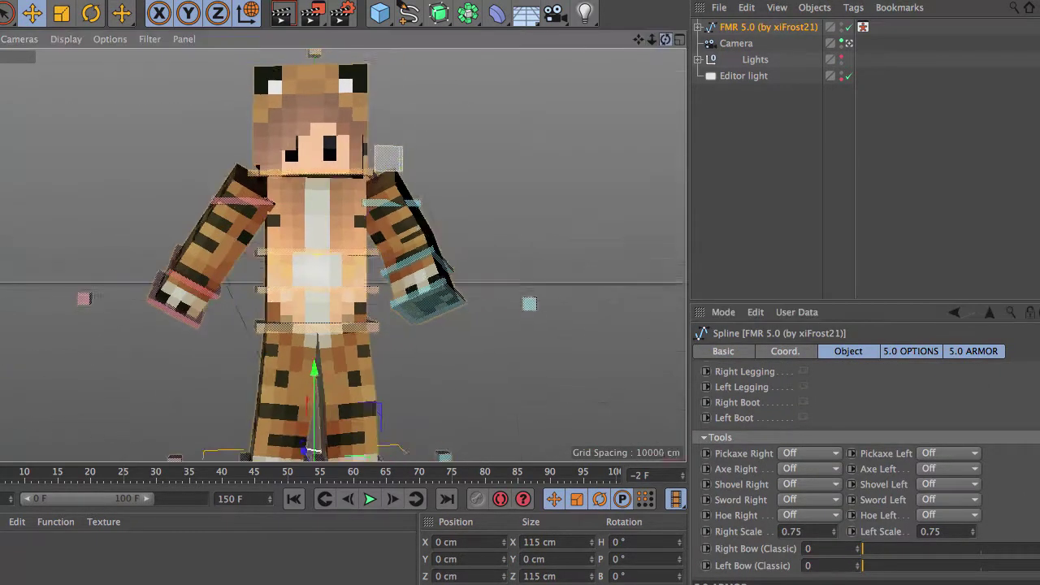
Move the right hand control forward so the hand sits in front of the hip.
{"action": "key", "text": "r"}
{"action": "left_click", "coordinate": [422, 301]}
{"action": "key", "text": "e"}
{"action": "left_click_drag", "start_coordinate": [422, 302], "coordinate": [174, 313]}
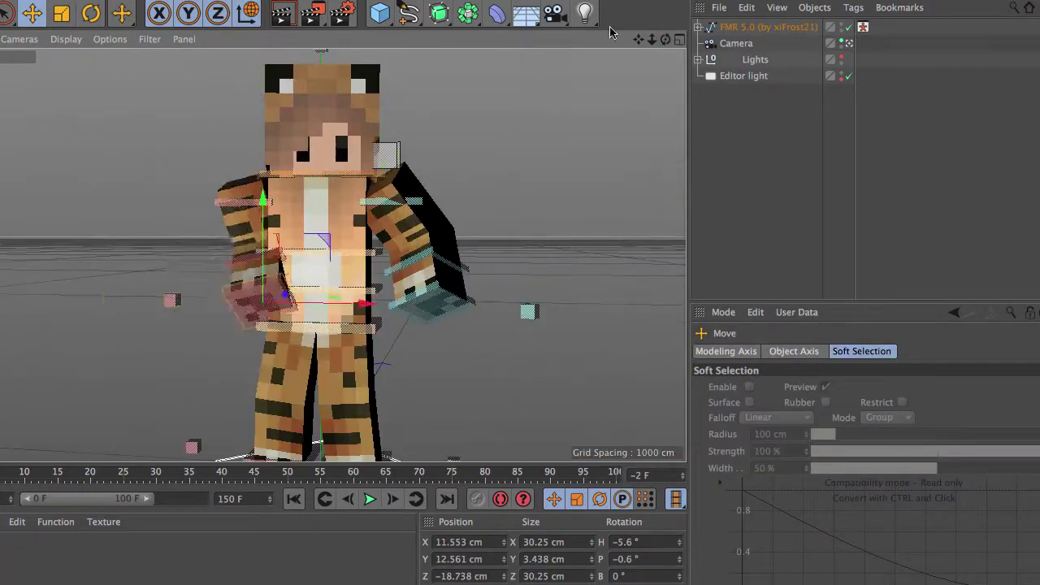
Look through the preset libraries in the content browser for a bow, including the FLAP weapons pack V1.
{"action": "left_click", "coordinate": [626, 1]}
{"action": "left_click", "coordinate": [654, 73]}
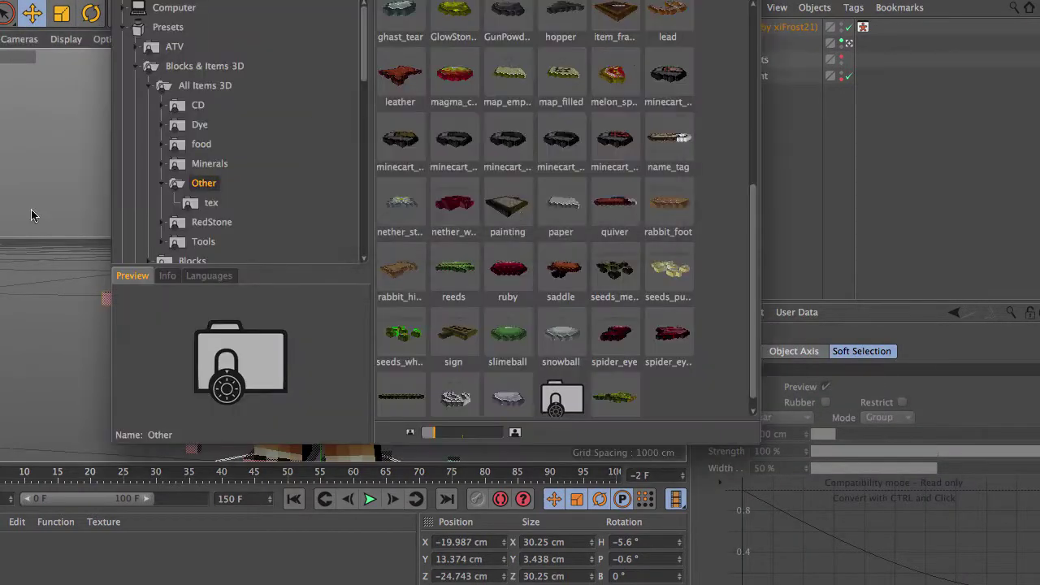
{"action": "left_click", "coordinate": [171, 66]}
{"action": "scroll", "coordinate": [176, 66], "scroll_direction": "down", "scroll_amount": 10}
{"action": "left_click", "coordinate": [195, 117]}
{"action": "left_click", "coordinate": [204, 177]}
{"action": "scroll", "coordinate": [204, 181], "scroll_direction": "up", "scroll_amount": 6}
{"action": "left_click", "coordinate": [213, 139]}
{"action": "left_click", "coordinate": [400, 33]}
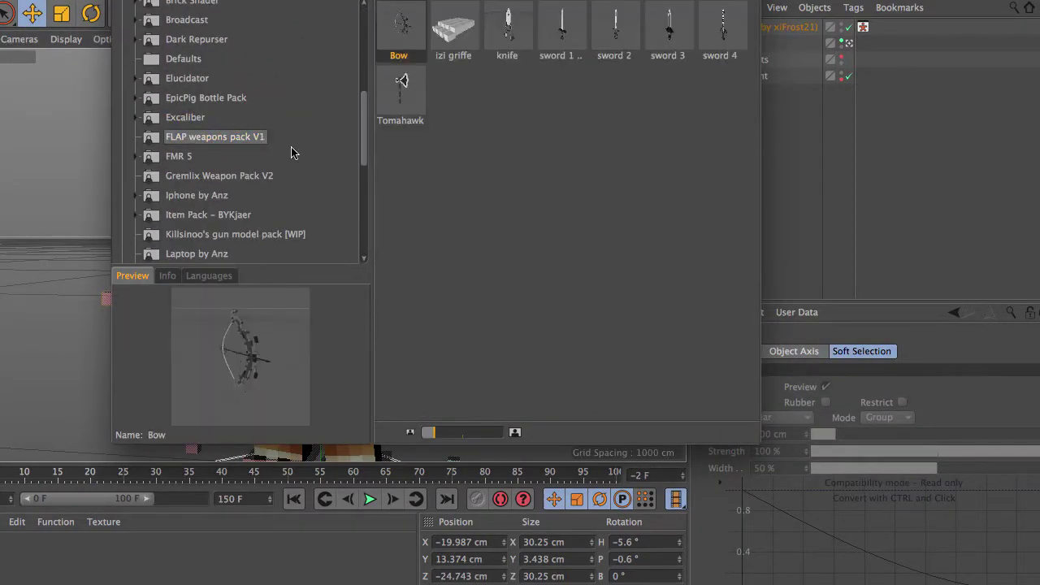
Compare the Gremlix Weapon Pack V2 and other preset packs, returning to the FLAP weapons pack V1.
{"action": "left_click", "coordinate": [234, 176]}
{"action": "left_click", "coordinate": [218, 197]}
{"action": "left_click", "coordinate": [231, 217]}
{"action": "scroll", "coordinate": [220, 195], "scroll_direction": "up", "scroll_amount": 5}
{"action": "left_click", "coordinate": [192, 103]}
{"action": "left_click", "coordinate": [192, 164]}
{"action": "left_click", "coordinate": [209, 242]}
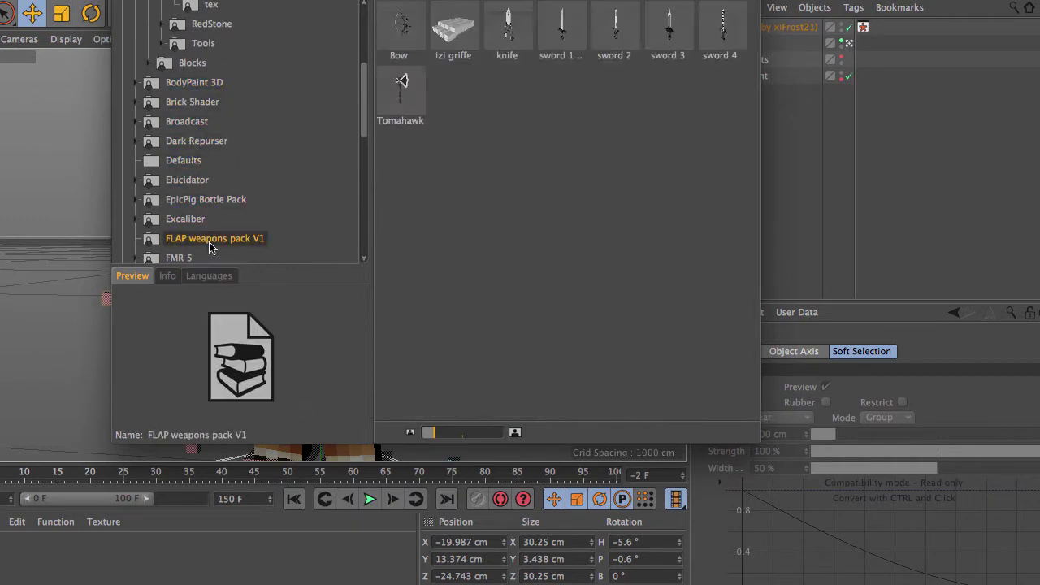
Load a bow rig from the preset library into the scene.
{"action": "scroll", "coordinate": [210, 245], "scroll_direction": "down", "scroll_amount": 5}
{"action": "left_click", "coordinate": [226, 208]}
{"action": "scroll", "coordinate": [226, 217], "scroll_direction": "down", "scroll_amount": 2}
{"action": "left_click", "coordinate": [187, 207]}
{"action": "left_click", "coordinate": [195, 244]}
{"action": "double_click", "coordinate": [400, 29]}
{"action": "left_click", "coordinate": [120, 1]}
{"action": "scroll", "coordinate": [292, 261], "scroll_direction": "down", "scroll_amount": 10}
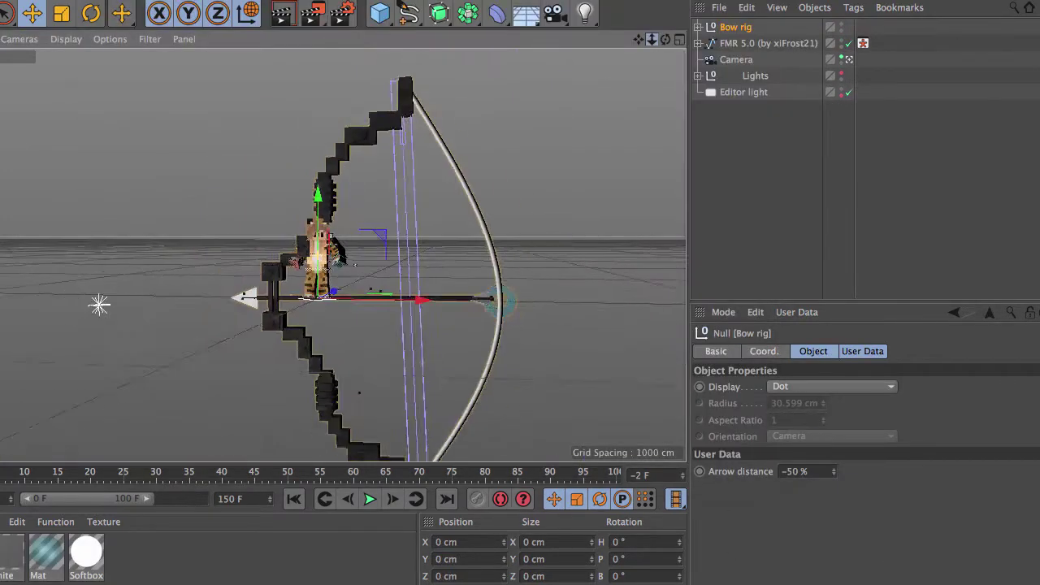
Scale the bow rig down and rotate it to a heading of about 168.7°.
{"action": "left_click", "coordinate": [61, 13]}
{"action": "left_click_drag", "start_coordinate": [178, 188], "coordinate": [98, 190]}
{"action": "scroll", "coordinate": [227, 244], "scroll_direction": "up", "scroll_amount": 8}
{"action": "left_click_drag", "start_coordinate": [231, 259], "coordinate": [130, 258]}
{"action": "left_click_drag", "start_coordinate": [334, 351], "coordinate": [147, 350]}
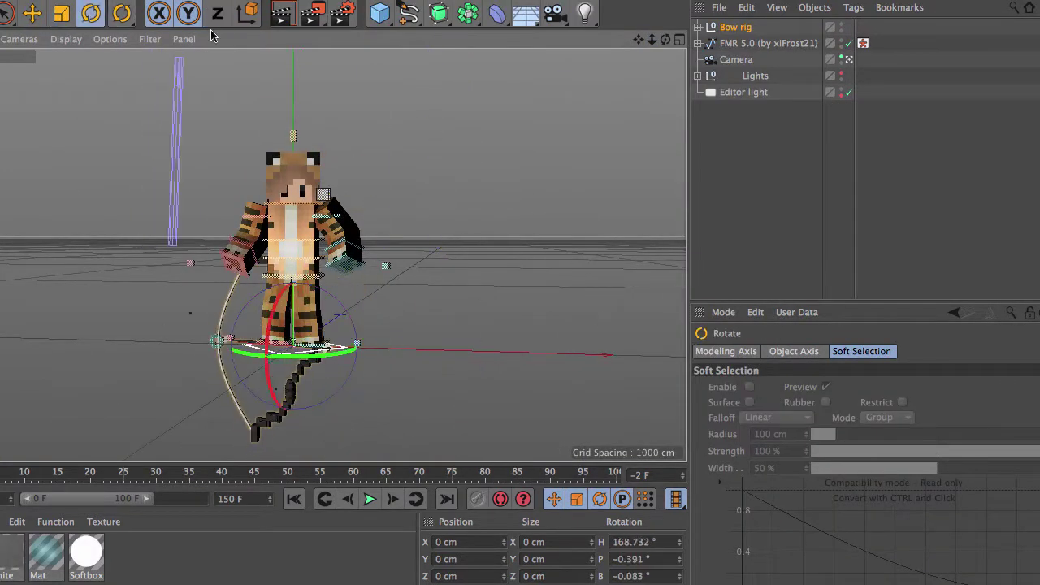
Move the bow rig up in front of the character and scale it down further to fit the character.
{"action": "left_click", "coordinate": [32, 13]}
{"action": "left_click_drag", "start_coordinate": [293, 345], "coordinate": [315, 152]}
{"action": "left_click_drag", "start_coordinate": [315, 152], "coordinate": [323, 241]}
{"action": "left_click_drag", "start_coordinate": [665, 39], "coordinate": [691, 57]}
{"action": "scroll", "coordinate": [325, 243], "scroll_direction": "up", "scroll_amount": 5}
{"action": "left_click", "coordinate": [61, 13]}
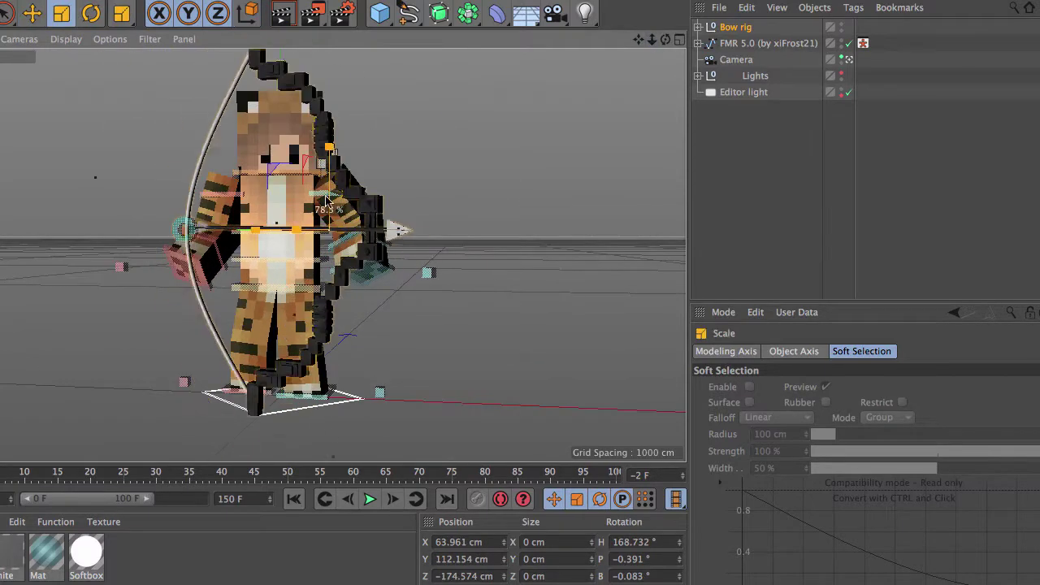
{"action": "left_click_drag", "start_coordinate": [455, 308], "coordinate": [349, 309]}
{"action": "left_click", "coordinate": [33, 13]}
{"action": "left_click_drag", "start_coordinate": [666, 39], "coordinate": [748, 20]}
Rotate the left hand control to a heading of 33.6° and adjust the right hand towards the bowstring.
{"action": "left_click", "coordinate": [366, 273]}
{"action": "left_click", "coordinate": [90, 13]}
{"action": "left_click_drag", "start_coordinate": [366, 272], "coordinate": [432, 275]}
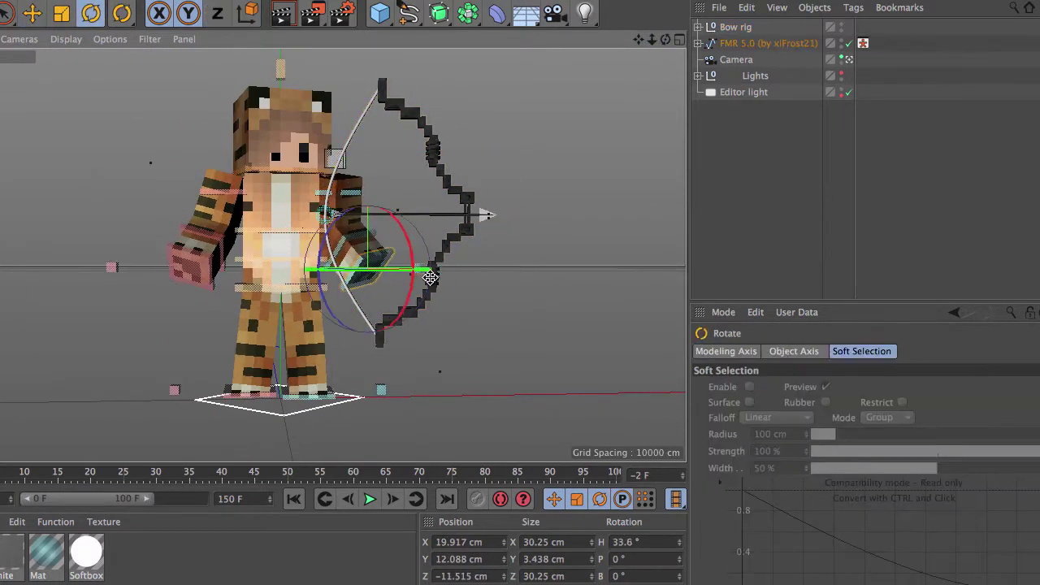
{"action": "left_click", "coordinate": [195, 266]}
{"action": "left_click_drag", "start_coordinate": [171, 269], "coordinate": [248, 214]}
Move the bow rig closer to the character's hands.
{"action": "left_click", "coordinate": [33, 13]}
{"action": "left_click_drag", "start_coordinate": [665, 39], "coordinate": [738, 47]}
{"action": "scroll", "coordinate": [444, 265], "scroll_direction": "up", "scroll_amount": 3}
{"action": "left_click", "coordinate": [735, 27]}
{"action": "left_click_drag", "start_coordinate": [585, 179], "coordinate": [341, 181]}
{"action": "left_click_drag", "start_coordinate": [666, 39], "coordinate": [610, 49]}
{"action": "left_click_drag", "start_coordinate": [579, 116], "coordinate": [615, 122]}
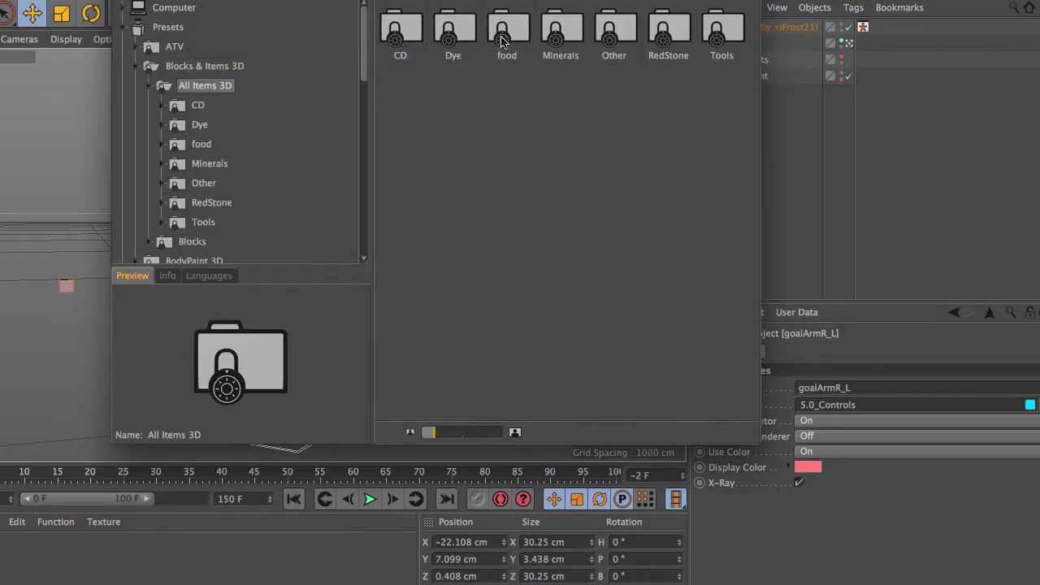
Load the apple_golden model from the All Items 3D preset library into the scene.
{"action": "double_click", "coordinate": [502, 37]}
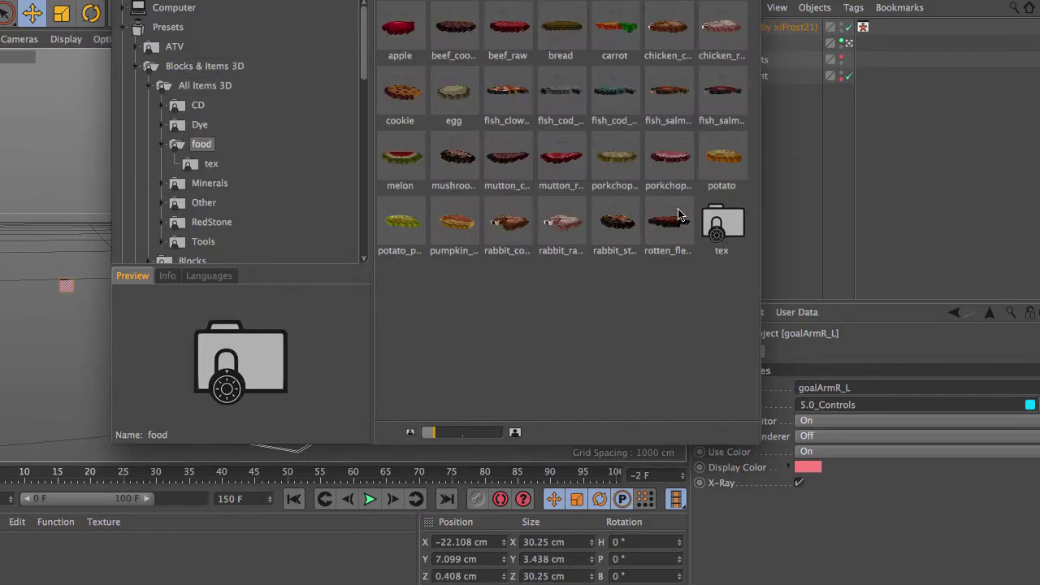
{"action": "left_click", "coordinate": [210, 183]}
{"action": "left_click", "coordinate": [204, 203]}
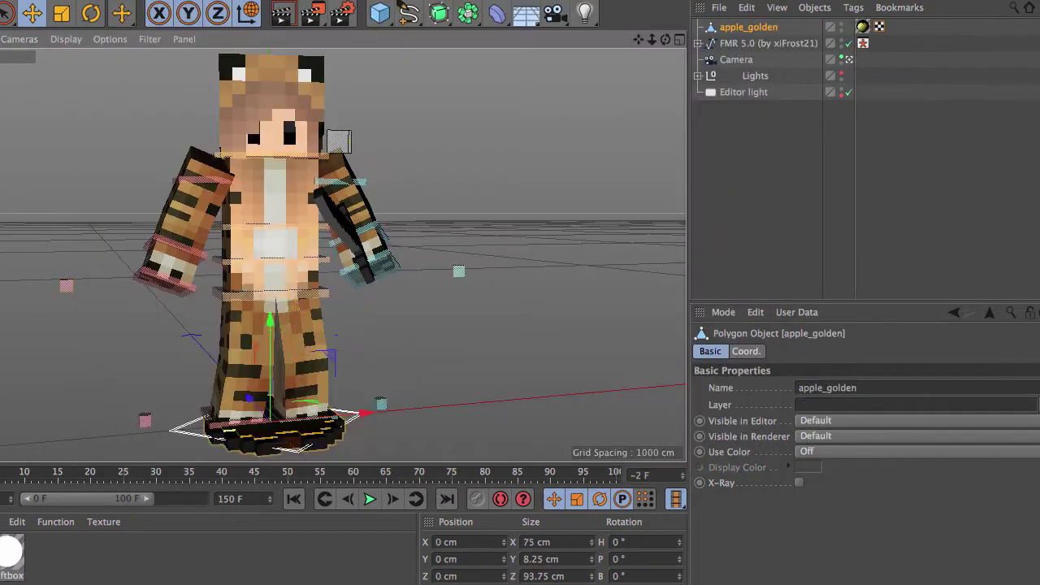
Move the golden apple beside the left hand and rotate it upright to about H -120.3°, P 254°, B 87.9°.
{"action": "left_click_drag", "start_coordinate": [483, 296], "coordinate": [471, 349]}
{"action": "left_click_drag", "start_coordinate": [452, 309], "coordinate": [422, 306]}
{"action": "left_click", "coordinate": [525, 271]}
{"action": "left_click", "coordinate": [455, 301]}
{"action": "left_click_drag", "start_coordinate": [508, 273], "coordinate": [488, 349]}
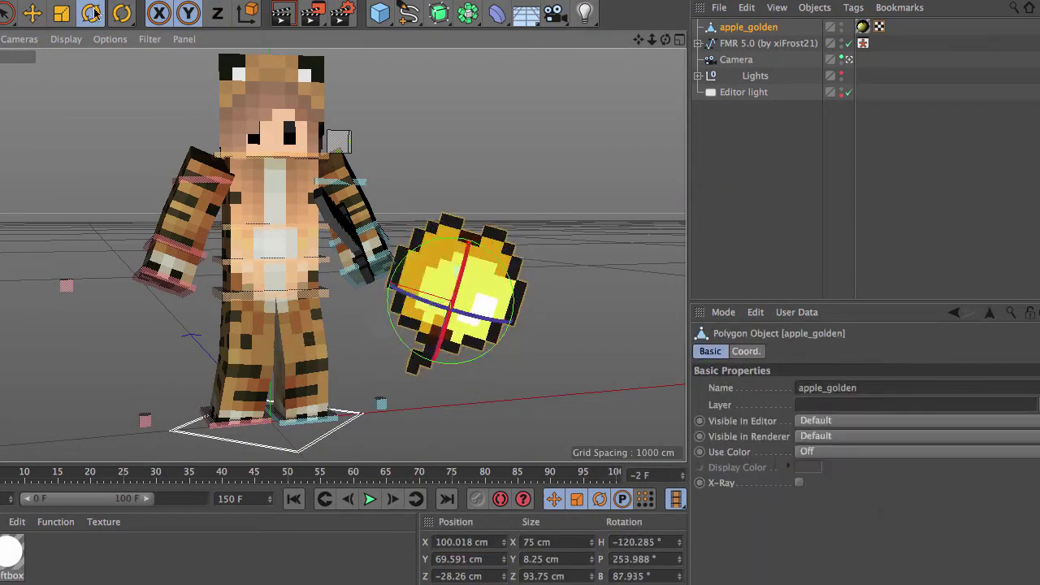
Scale the golden apple down to about 34 × 3.7 × 42 cm and place it in the character's right hand.
{"action": "left_click", "coordinate": [62, 13]}
{"action": "left_click_drag", "start_coordinate": [617, 299], "coordinate": [520, 300]}
{"action": "left_click", "coordinate": [32, 13]}
{"action": "left_click", "coordinate": [248, 13]}
{"action": "left_click_drag", "start_coordinate": [479, 254], "coordinate": [183, 256]}
{"action": "left_click_drag", "start_coordinate": [146, 309], "coordinate": [149, 306]}
{"action": "left_click", "coordinate": [62, 13]}
{"action": "left_click_drag", "start_coordinate": [280, 215], "coordinate": [224, 215]}
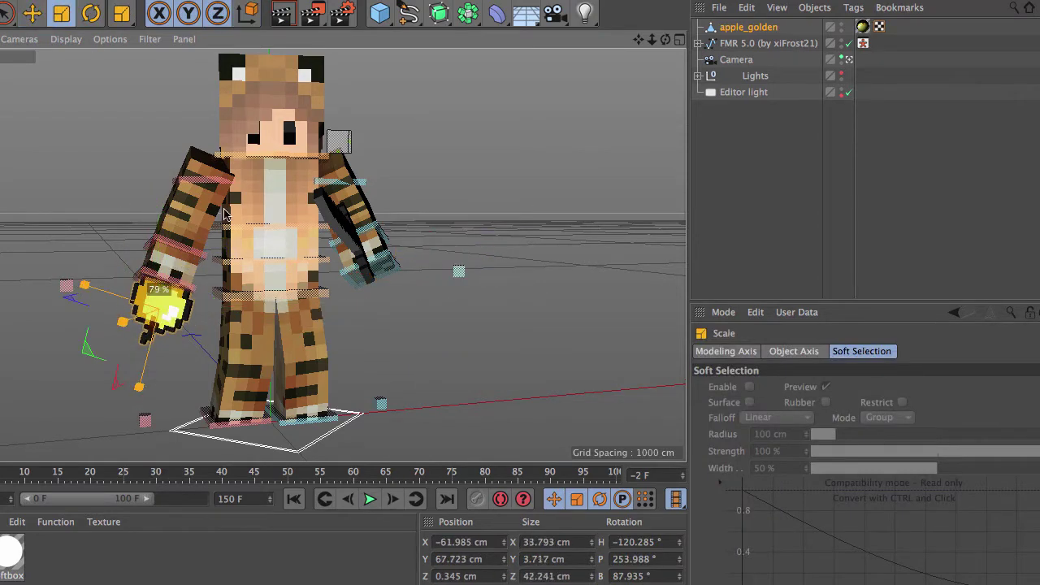
Adjust the left hand control so the sword points diagonally across the character's body.
{"action": "left_click_drag", "start_coordinate": [446, 207], "coordinate": [424, 191], "text": "alt"}
{"action": "left_click", "coordinate": [374, 272]}
{"action": "left_click_drag", "start_coordinate": [578, 142], "coordinate": [599, 128]}
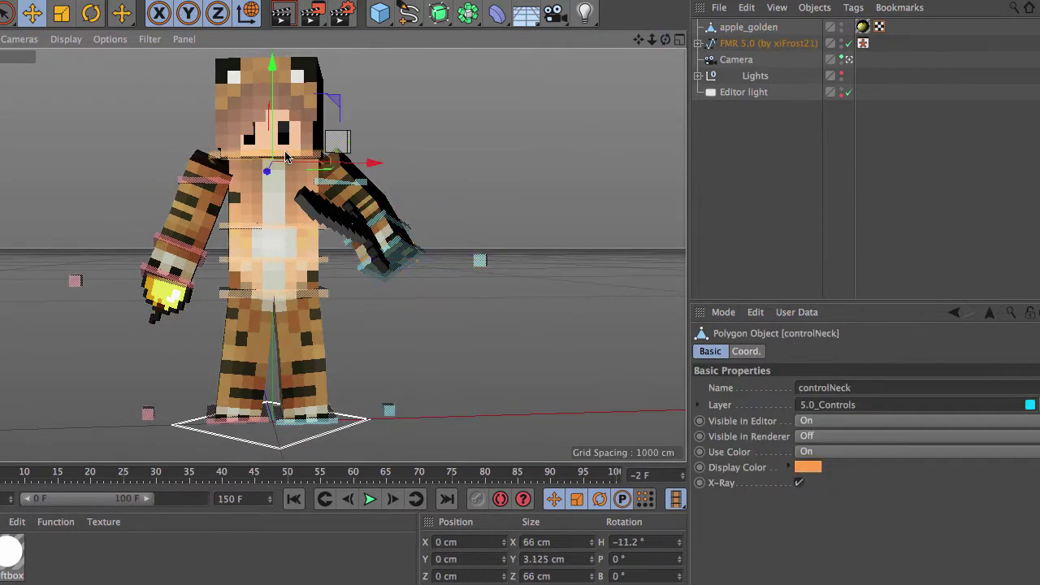
Rotate the hip control slightly and turn the right foot control to a heading of about -14°.
{"action": "left_click", "coordinate": [293, 294]}
{"action": "left_click", "coordinate": [91, 13]}
{"action": "left_click_drag", "start_coordinate": [304, 302], "coordinate": [292, 298]}
{"action": "left_click", "coordinate": [308, 422]}
{"action": "left_click", "coordinate": [234, 422]}
Spread the legs slightly by moving the foot controls, with the right foot at about X -7 cm.
{"action": "left_click", "coordinate": [33, 13]}
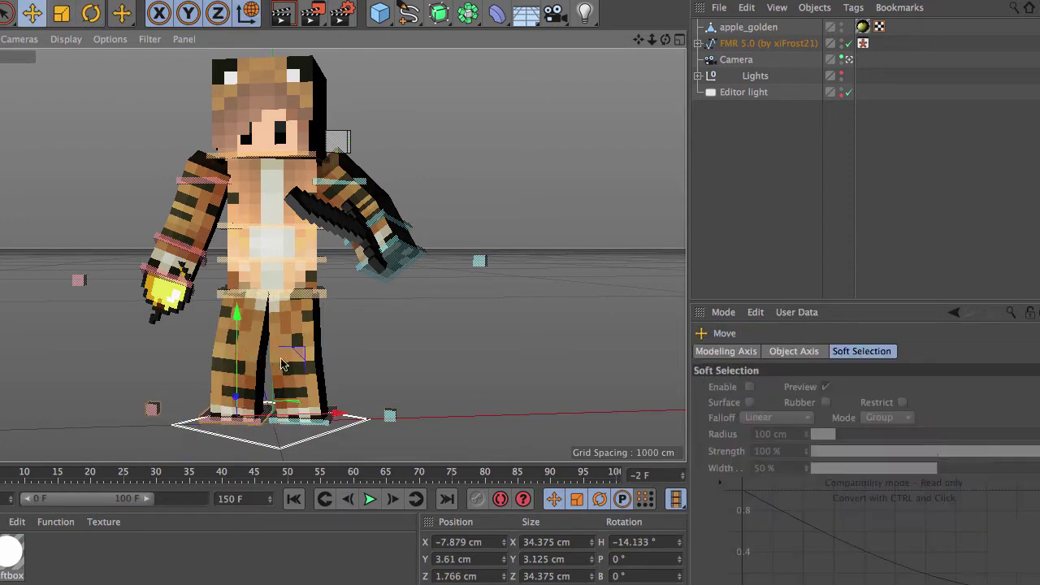
{"action": "left_click", "coordinate": [306, 421]}
{"action": "left_click_drag", "start_coordinate": [388, 382], "coordinate": [394, 381]}
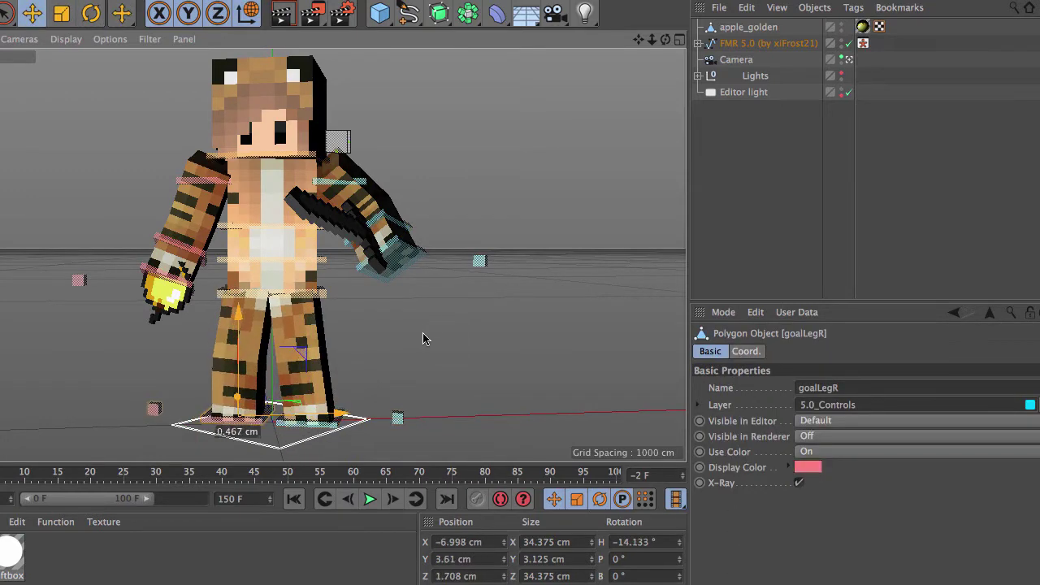
Set the render's save file name to "ItsTigerrYT Pose" in the render settings.
{"action": "key", "text": "ctrl+b"}
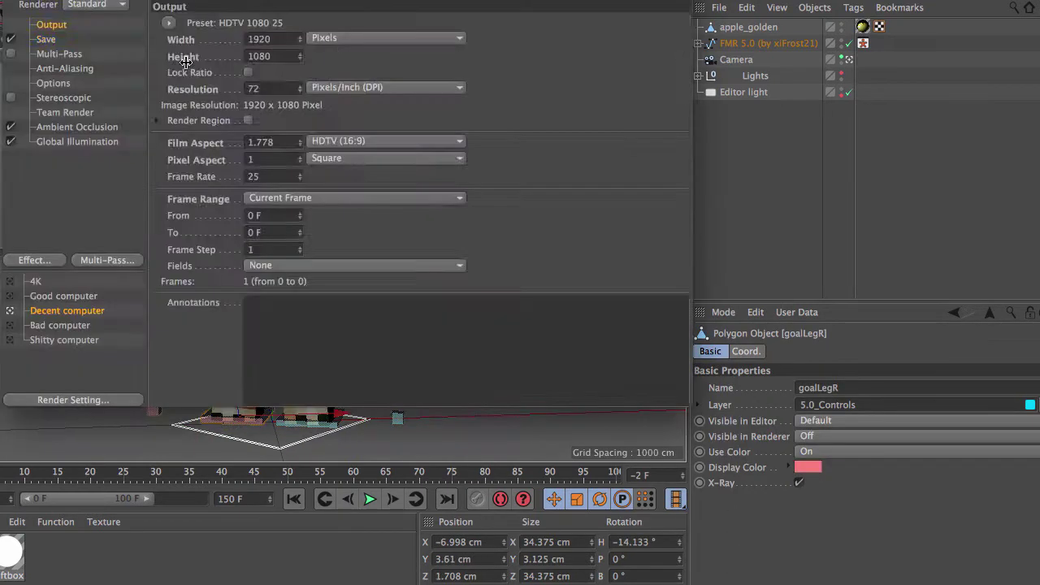
{"action": "left_click", "coordinate": [46, 39]}
{"action": "left_click", "coordinate": [671, 54]}
{"action": "type", "text": "ItsTigerrYT Pos"}
{"action": "type", "text": "e"}
{"action": "key", "text": "Return"}
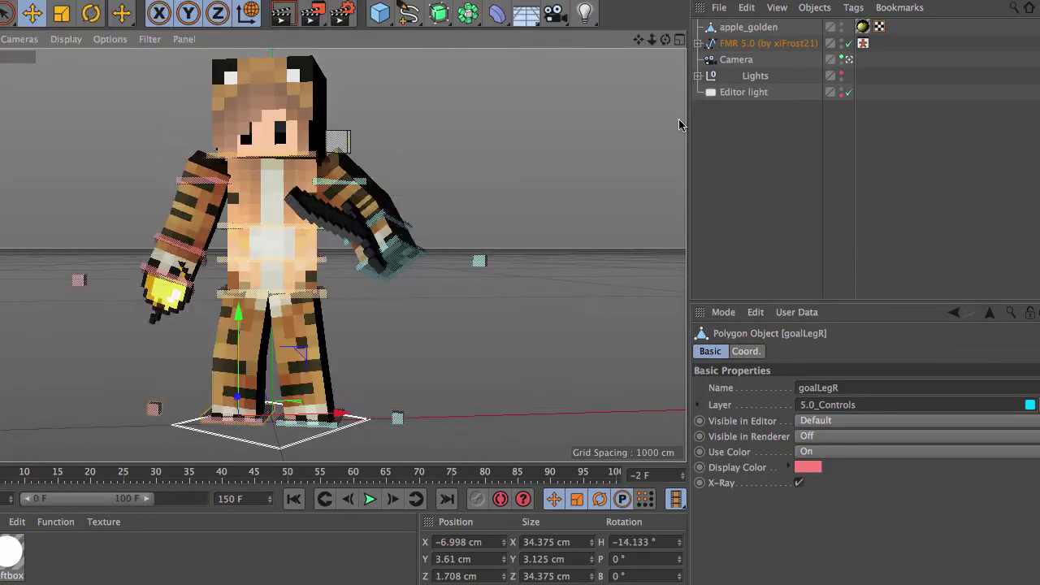
Frame the posed character larger in the view and render it to the Picture Viewer.
{"action": "left_click_drag", "start_coordinate": [638, 39], "coordinate": [640, 34]}
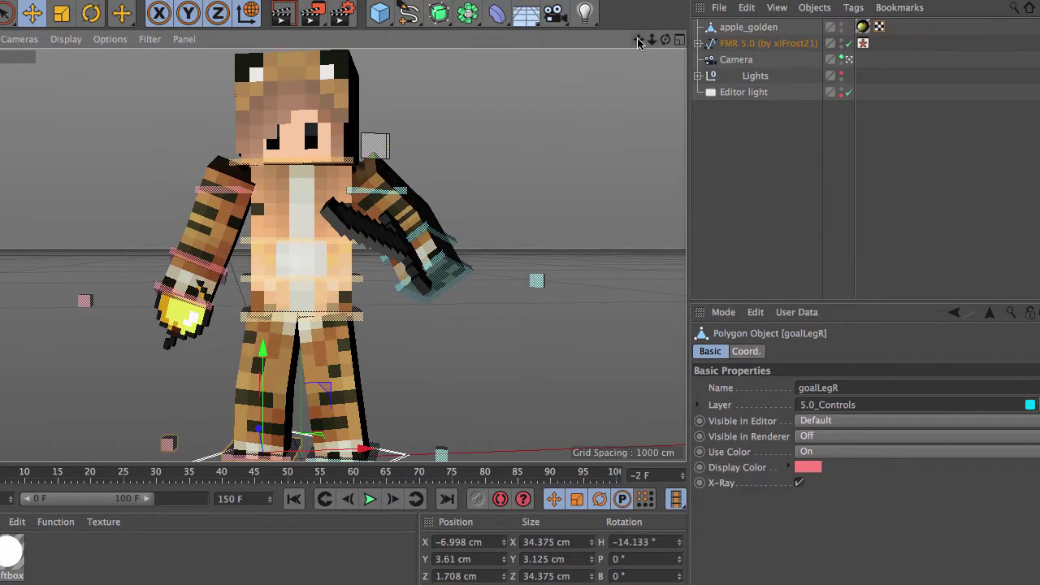
{"action": "left_click", "coordinate": [312, 13]}
{"action": "scroll", "coordinate": [804, 118], "scroll_direction": "down", "scroll_amount": 4}
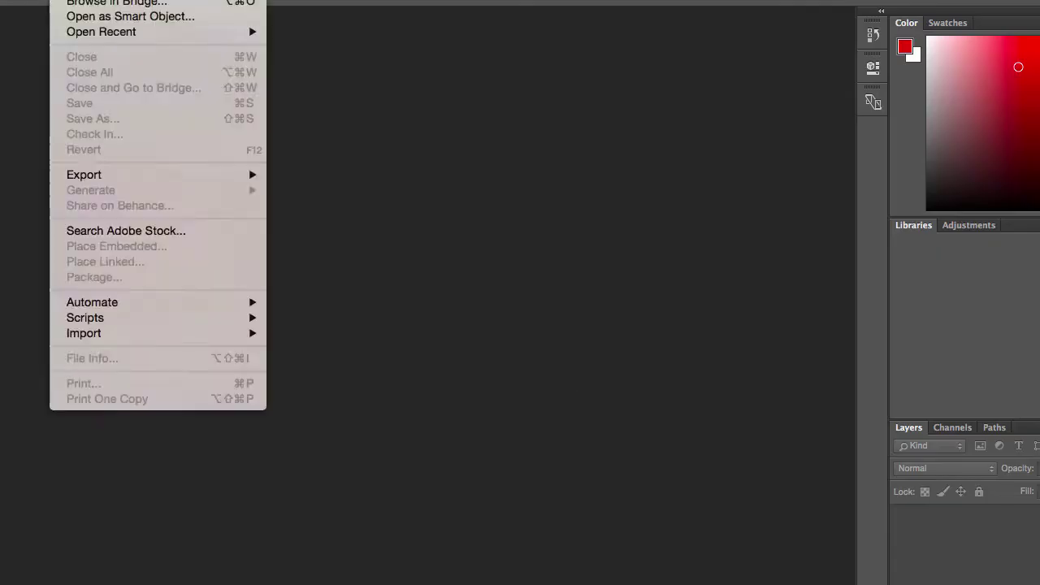
Switch to Photoshop and create a transparent 1280 × 720 pixel document named "ItsTigerrYT's Badlion 1v1s Thumbnail".
{"action": "key", "text": "super+n"}
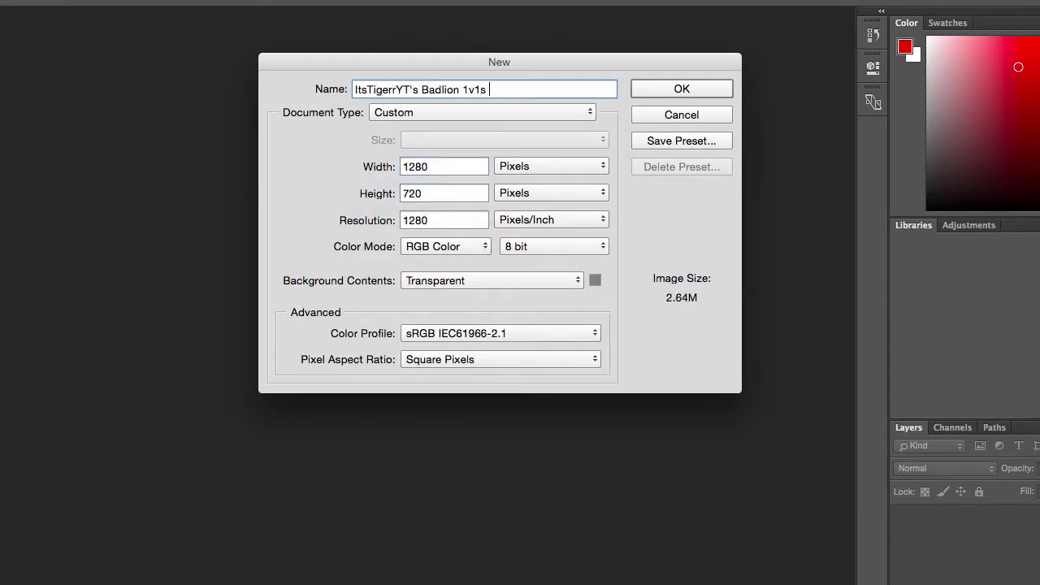
{"action": "key", "text": "Return"}
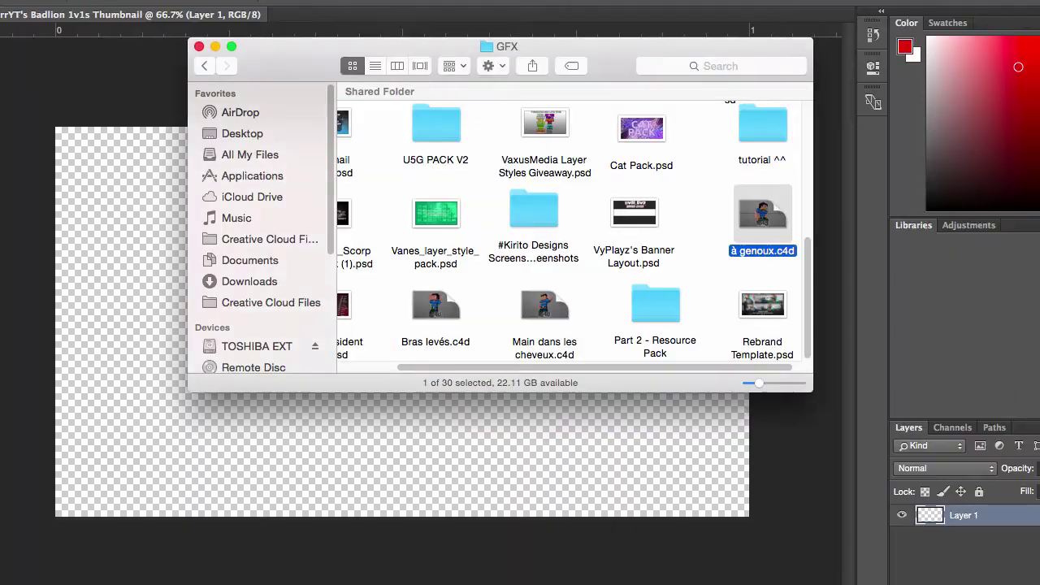
Place Screenshot (210) from the #Kirito Designs screenshots folder as the thumbnail's full-canvas background.
{"action": "left_click", "coordinate": [537, 224]}
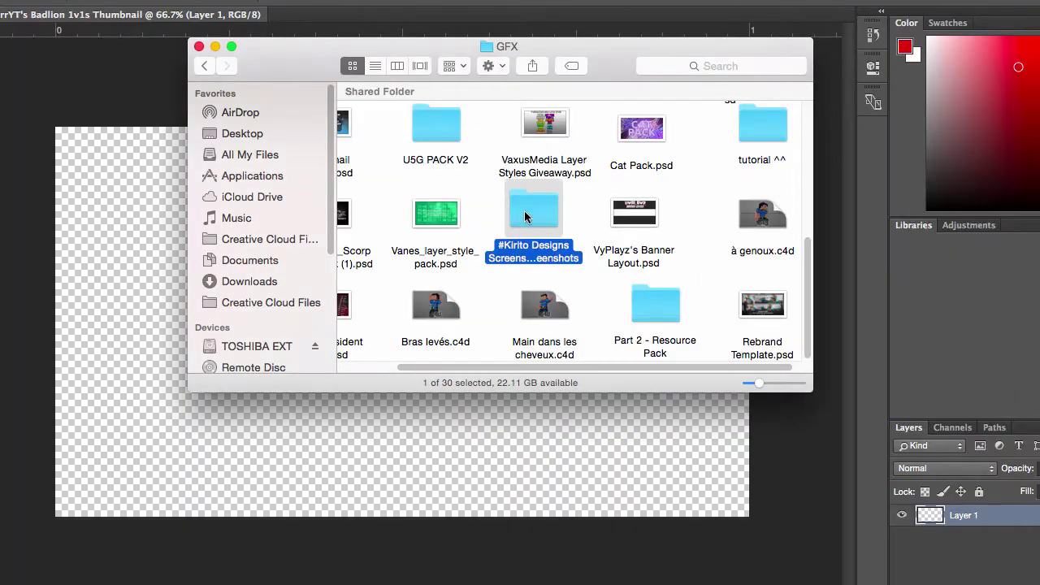
{"action": "double_click", "coordinate": [536, 223]}
{"action": "left_click", "coordinate": [484, 140]}
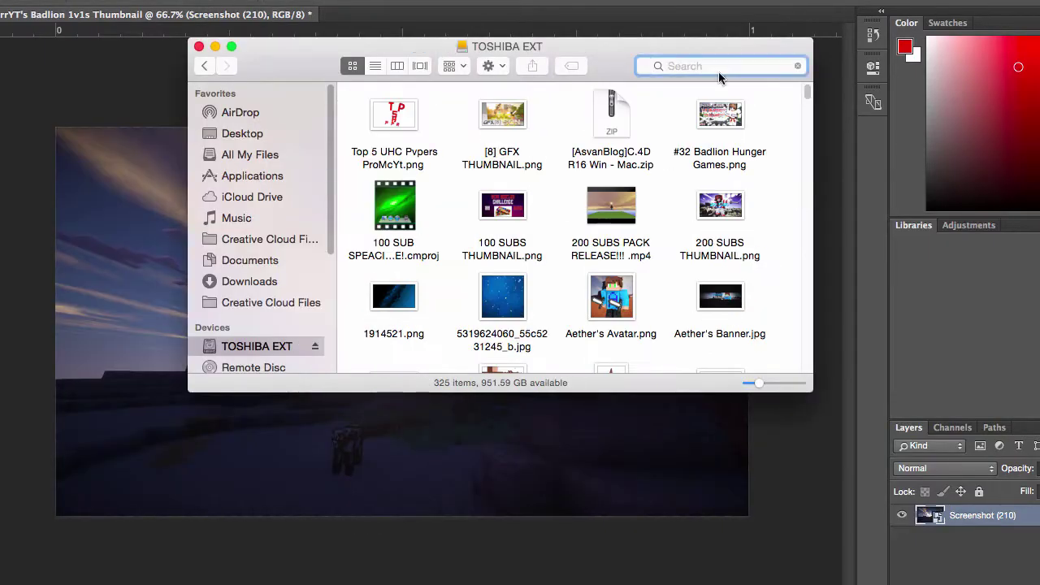
Find the "ItsTigerrYT Pose" render on the TOSHIBA EXT drive and place it over the background.
{"action": "type", "text": "ItsTigerrYT Pose"}
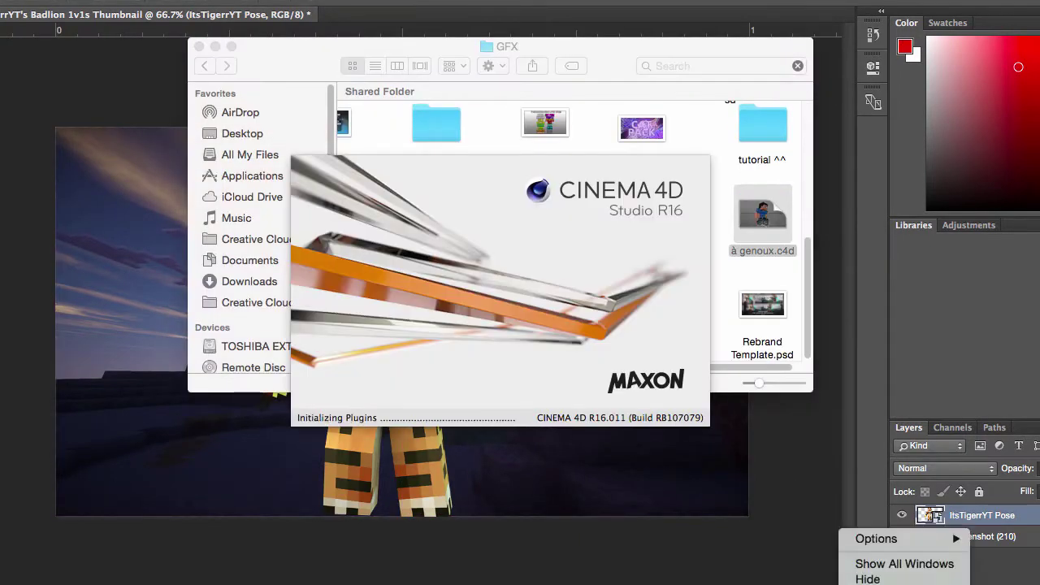
Duplicate the CC group from CC_Pack Kirito Designs .psb into the thumbnail document and look over its subgroups.
{"action": "left_click", "coordinate": [762, 122]}
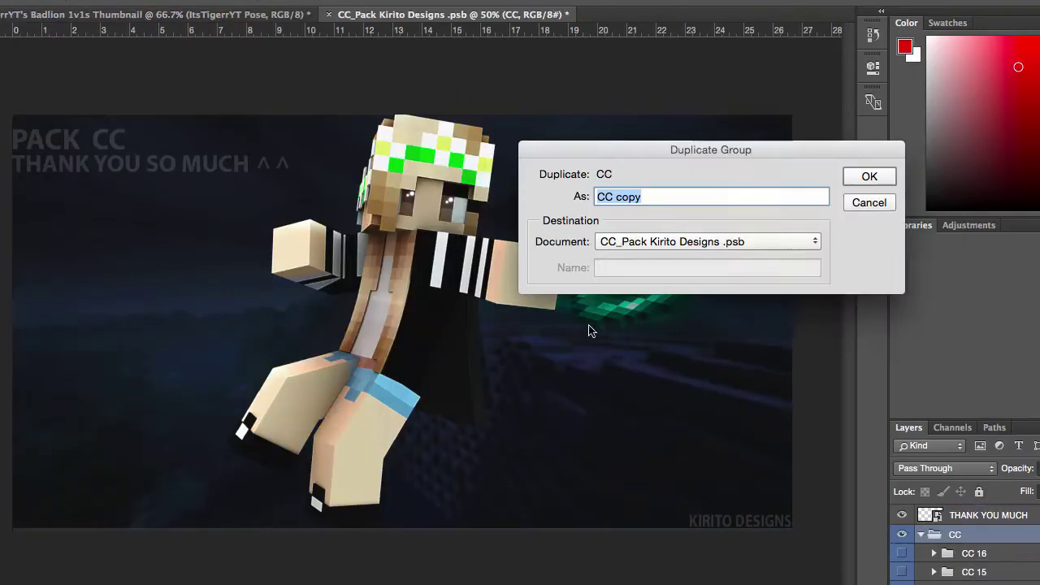
{"action": "key", "text": "Return"}
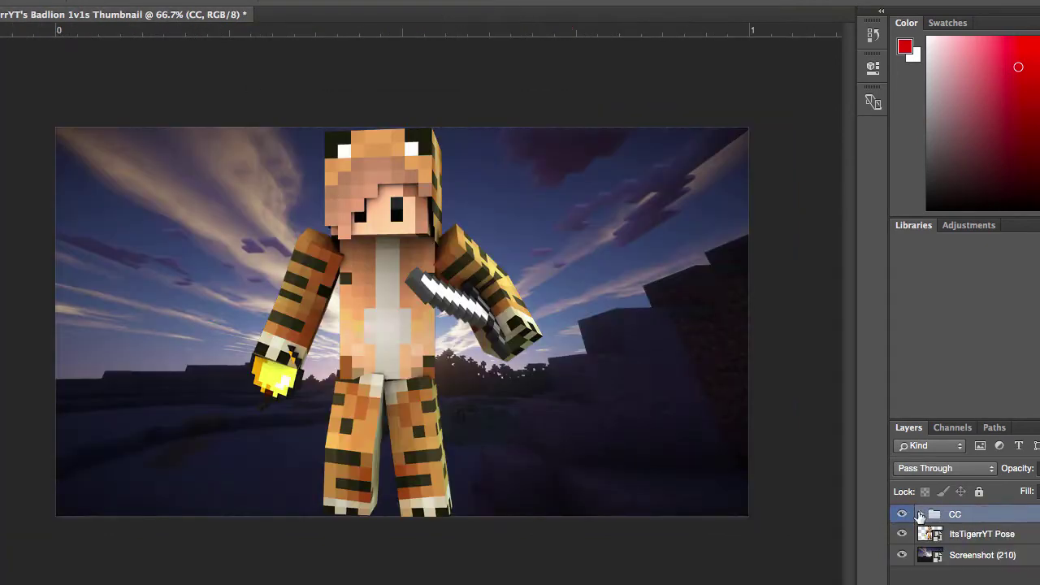
{"action": "left_click", "coordinate": [921, 514]}
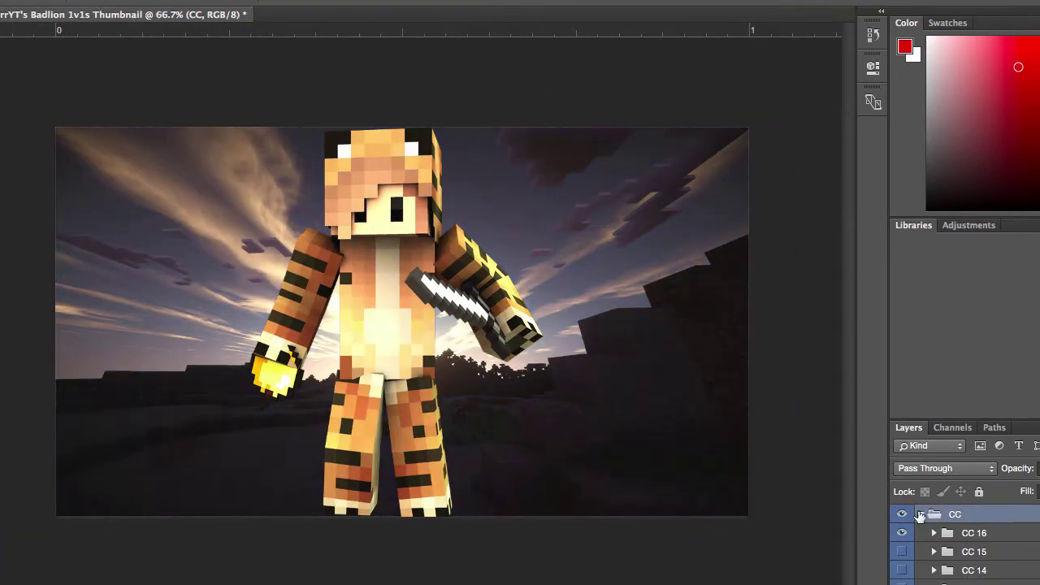
{"action": "left_click", "coordinate": [921, 514]}
Add a gradient overlay to the ItsTigerrYT Pose layer, change its blend mode and lower its opacity.
{"action": "left_click", "coordinate": [956, 540]}
{"action": "double_click", "coordinate": [1014, 533]}
{"action": "left_click", "coordinate": [472, 124]}
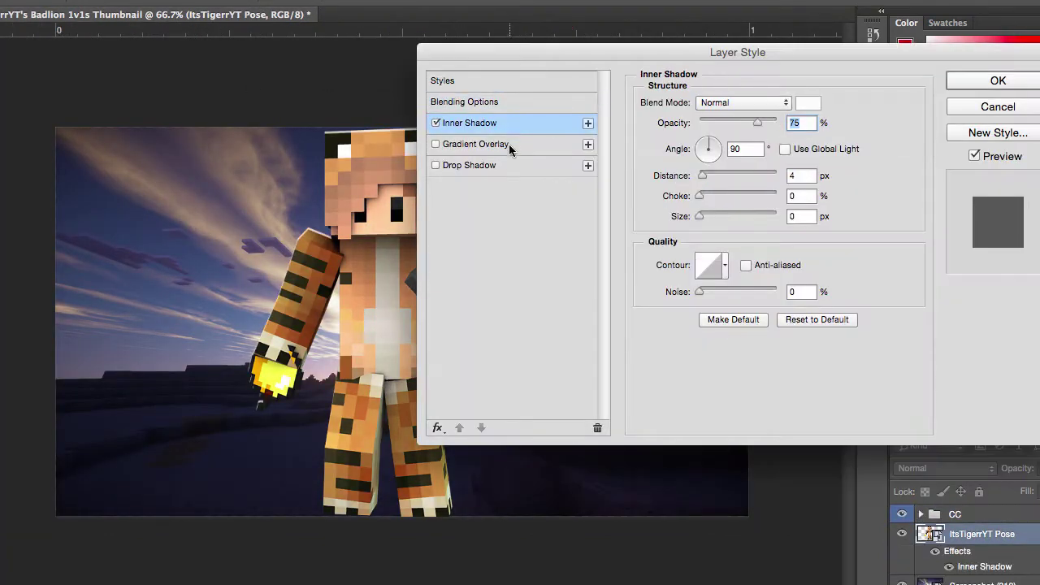
{"action": "left_click", "coordinate": [511, 146]}
{"action": "left_click", "coordinate": [735, 143]}
{"action": "left_click", "coordinate": [971, 17]}
{"action": "left_click", "coordinate": [743, 103]}
{"action": "left_click", "coordinate": [722, 278]}
{"action": "left_click_drag", "start_coordinate": [785, 122], "coordinate": [744, 122]}
Enable the 25% Multiply drop shadow, set the inner shadow's blend mode to Overlay, and apply the styles with the inner shadow off.
{"action": "left_click", "coordinate": [443, 167]}
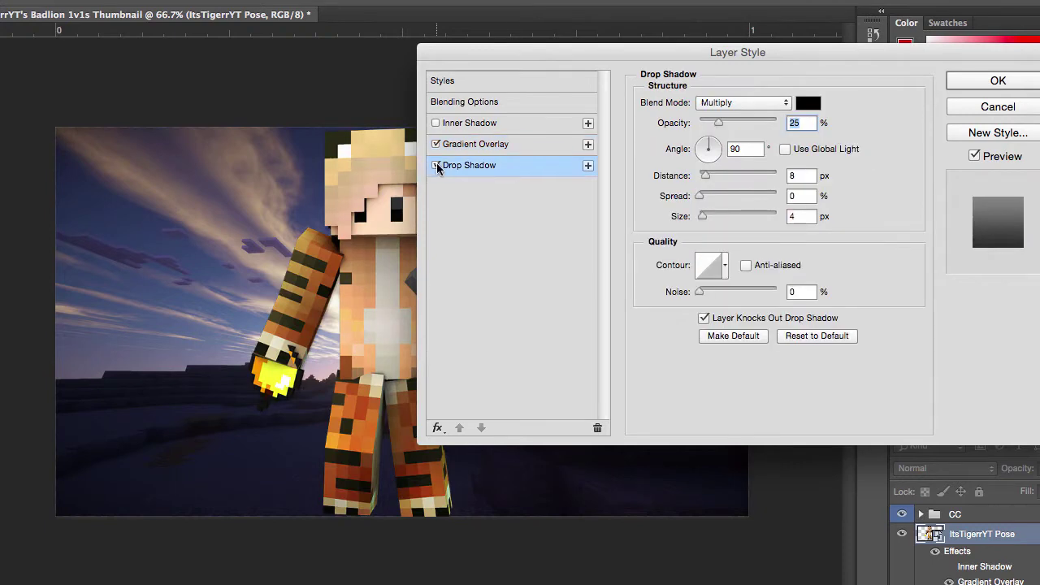
{"action": "left_click", "coordinate": [542, 123]}
{"action": "left_click", "coordinate": [738, 103]}
{"action": "left_click", "coordinate": [719, 270]}
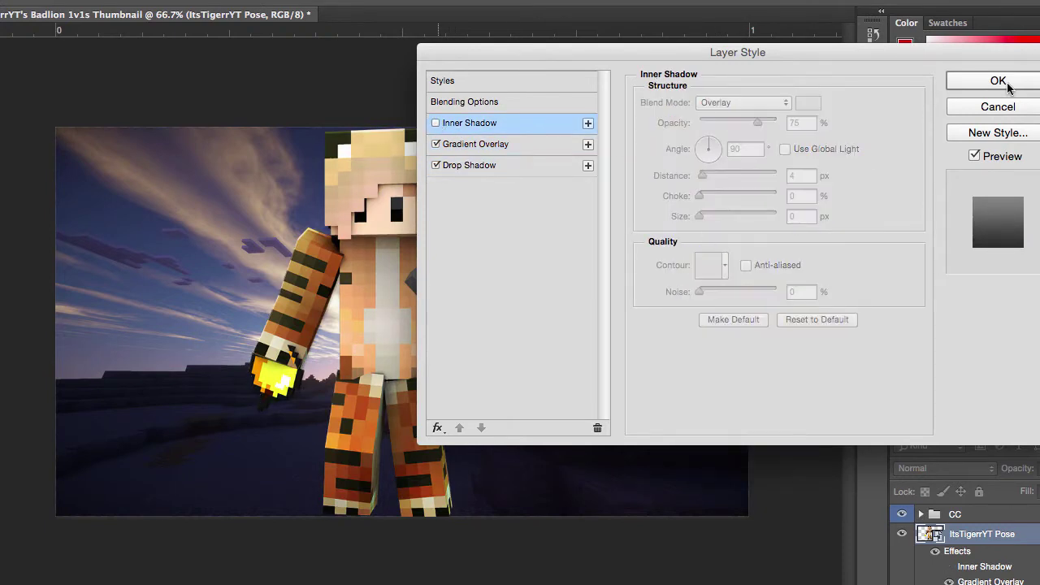
{"action": "left_click", "coordinate": [999, 80]}
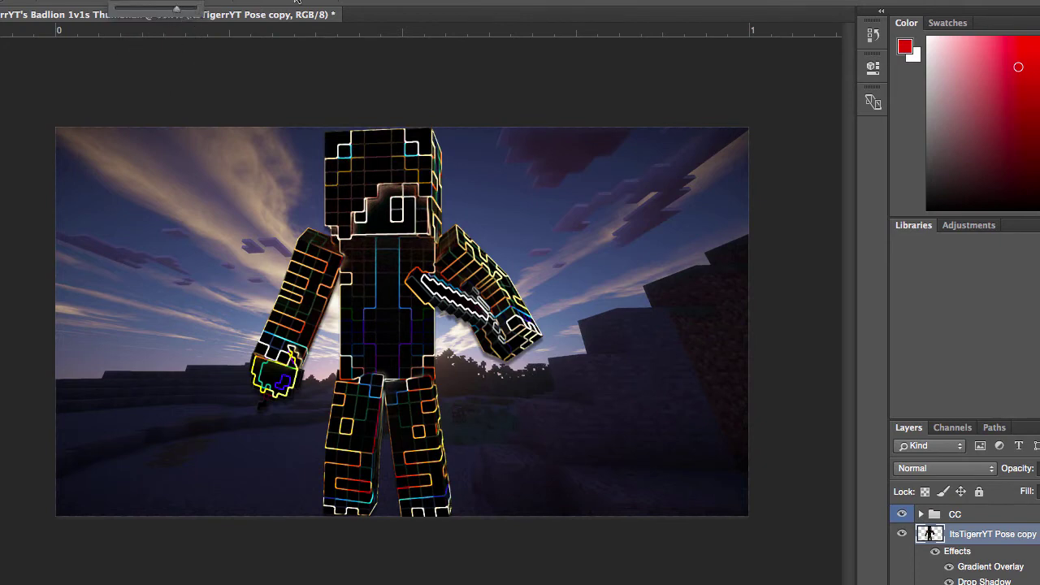
Erase over the glowing-edges ItsTigerrYT Pose copy with a 130 px brush at 82% hardness.
{"action": "left_click", "coordinate": [3, 2]}
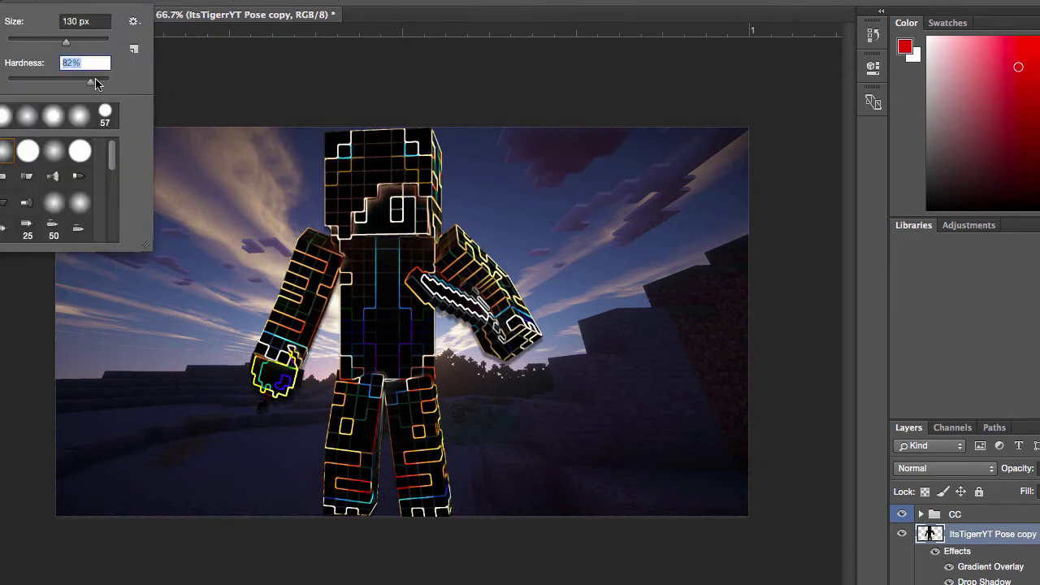
{"action": "left_click", "coordinate": [460, 45]}
{"action": "mouse_move", "coordinate": [407, 154]}
{"action": "left_mouse_down"}
{"action": "mouse_move", "coordinate": [479, 260]}
{"action": "mouse_move", "coordinate": [419, 455]}
{"action": "mouse_move", "coordinate": [341, 415]}
{"action": "left_mouse_up"}
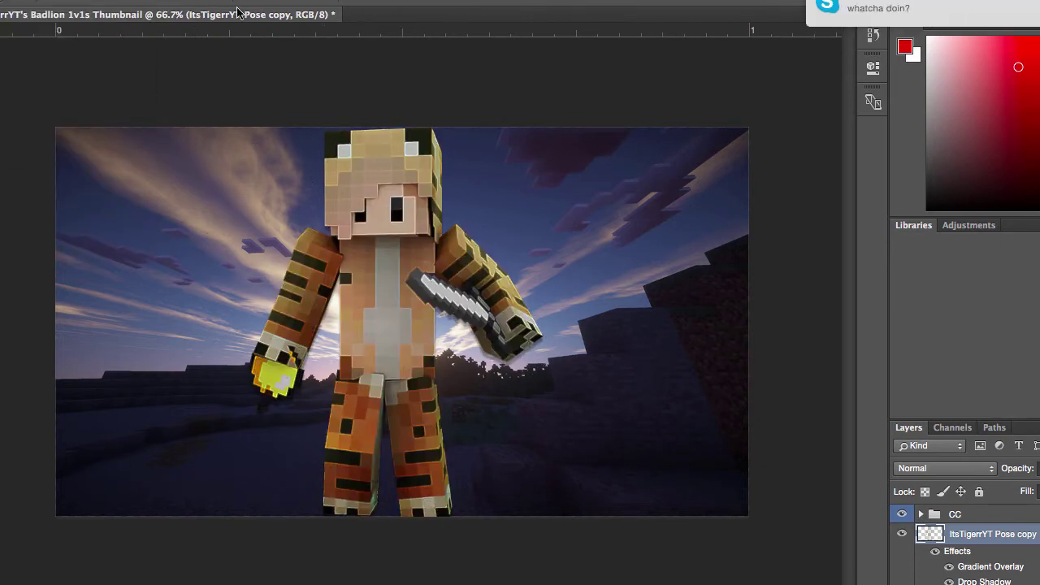
Set the eraser hardness to 55% and erase the remaining edge lines over the character's head, body and legs.
{"action": "left_click", "coordinate": [3, 2]}
{"action": "left_click_drag", "start_coordinate": [91, 82], "coordinate": [64, 82]}
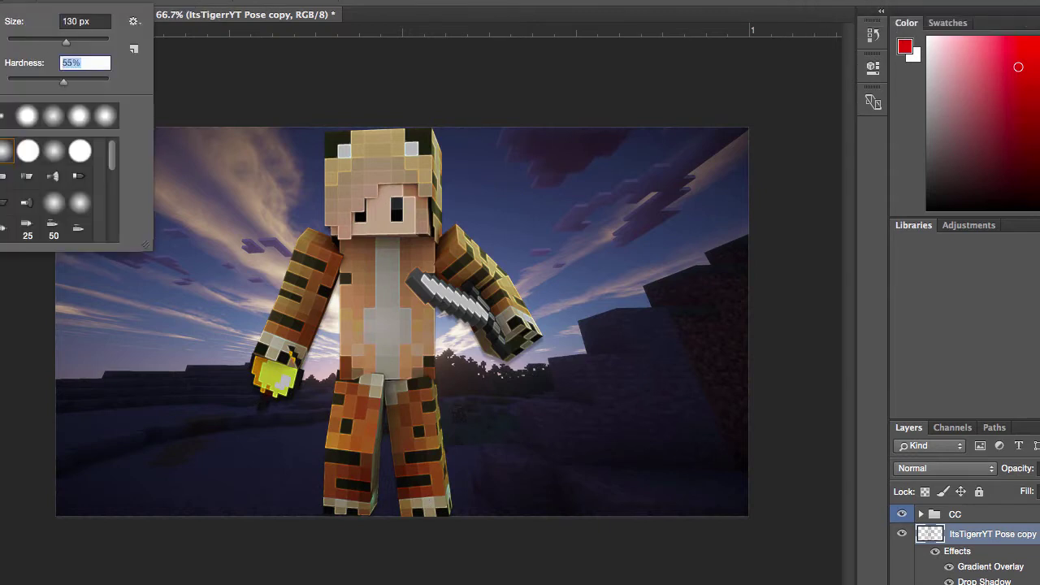
{"action": "mouse_move", "coordinate": [349, 189]}
{"action": "left_mouse_down"}
{"action": "mouse_move", "coordinate": [548, 191]}
{"action": "mouse_move", "coordinate": [421, 284]}
{"action": "left_mouse_up"}
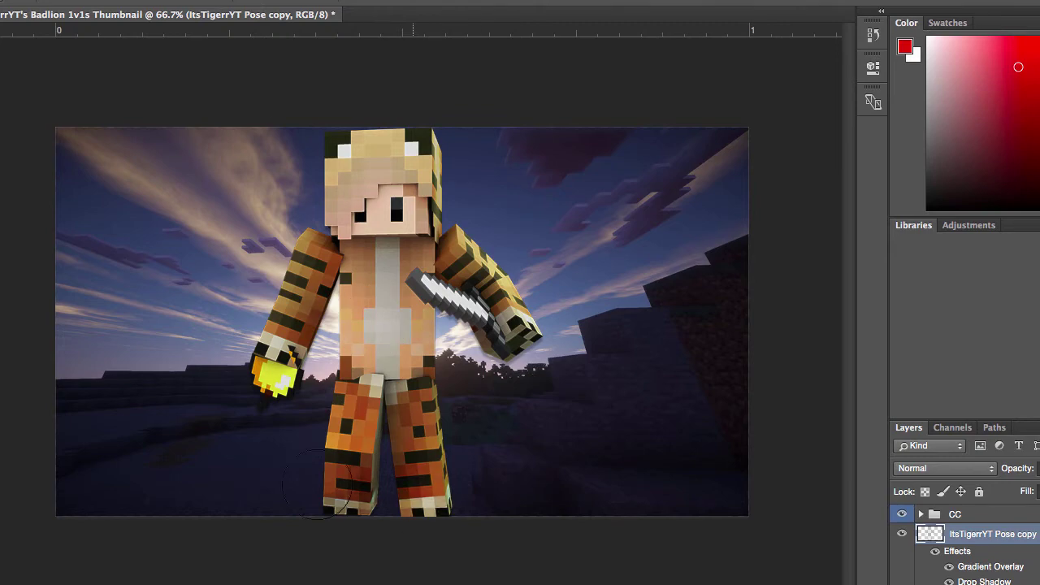
{"action": "left_click_drag", "start_coordinate": [317, 485], "coordinate": [363, 220]}
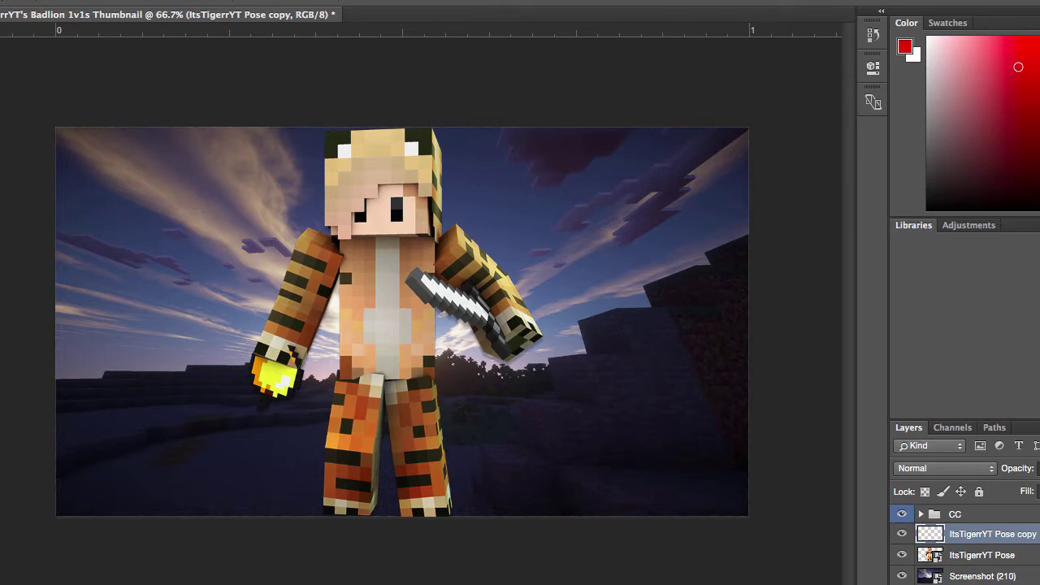
Open Vanes_layer_style_pack.psd from the GFX folder and hide its "hide me" cover to reveal the numbered styles.
{"action": "key", "text": "super+Tab"}
{"action": "left_click", "coordinate": [204, 65]}
{"action": "left_click_drag", "start_coordinate": [606, 368], "coordinate": [667, 393]}
{"action": "left_click_drag", "start_coordinate": [571, 369], "coordinate": [505, 368]}
{"action": "left_click", "coordinate": [510, 206]}
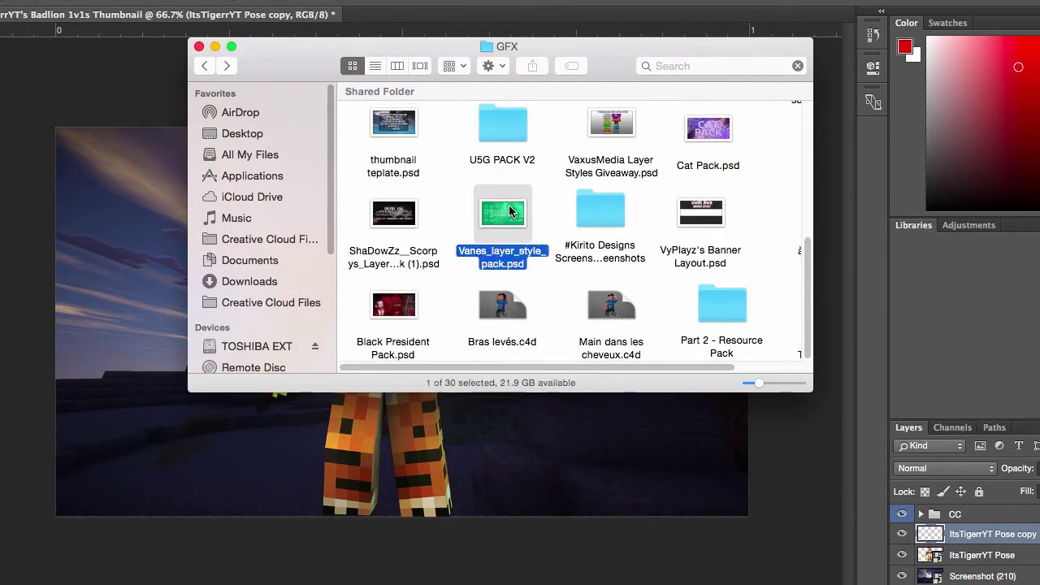
{"action": "double_click", "coordinate": [511, 211]}
{"action": "left_click", "coordinate": [902, 515]}
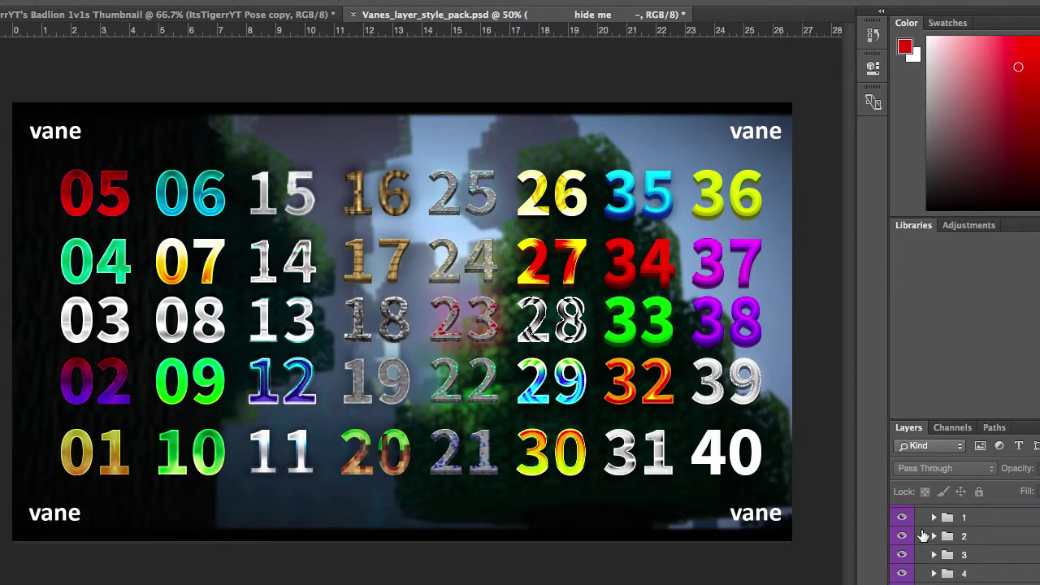
Duplicate group 15 from the layer style pack into the ItsTigerrYT's Badlion 1v1s Thumbnail document.
{"action": "right_click", "coordinate": [992, 569]}
{"action": "left_click", "coordinate": [910, 184]}
{"action": "left_click", "coordinate": [708, 241]}
{"action": "left_click", "coordinate": [707, 224]}
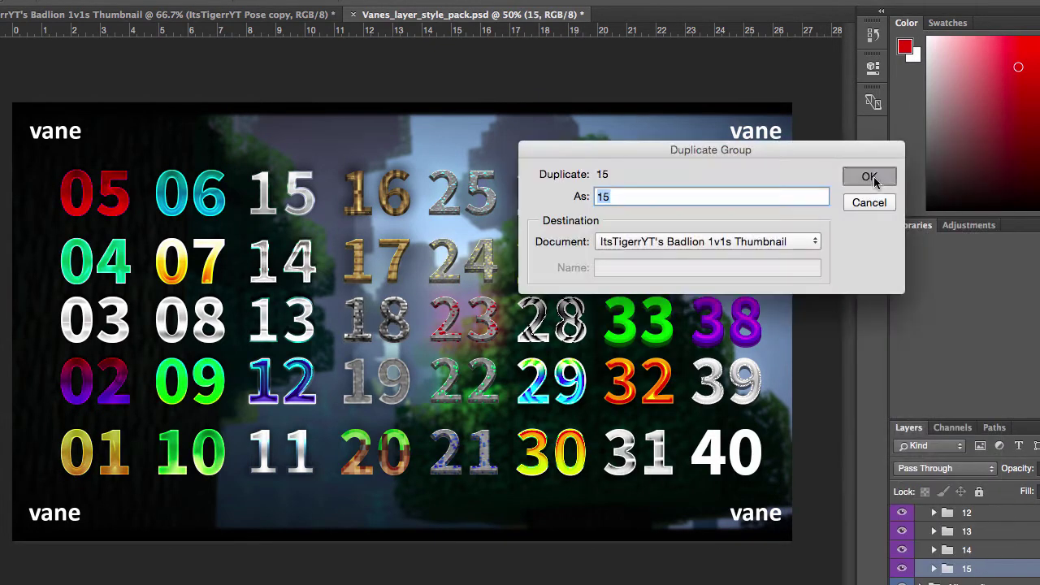
{"action": "left_click", "coordinate": [874, 178]}
{"action": "left_click", "coordinate": [187, 14]}
Move the "15" text down over the character's torso and replace it with "Badlion".
{"action": "left_click", "coordinate": [922, 529]}
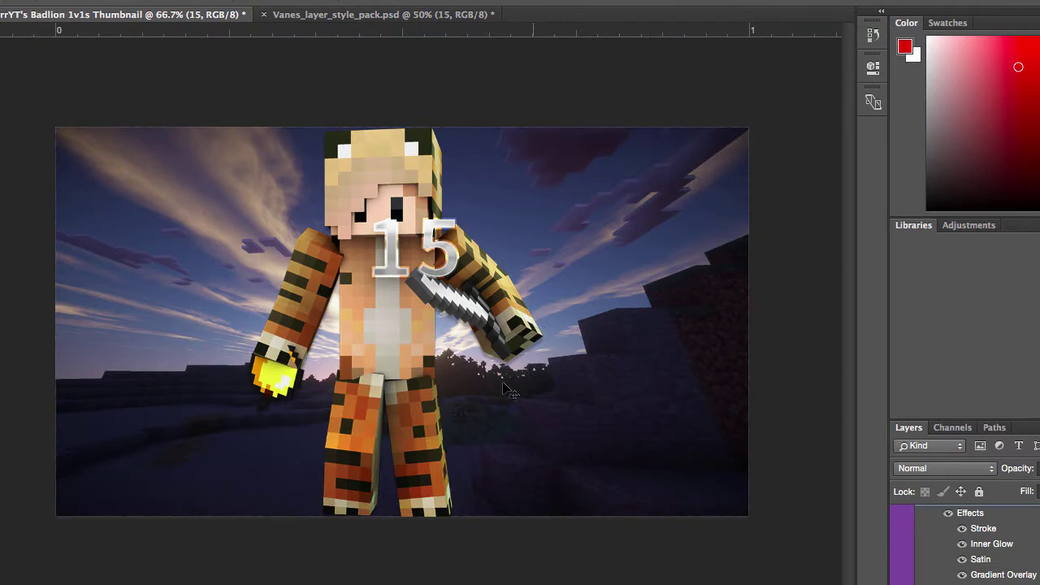
{"action": "left_click_drag", "start_coordinate": [503, 384], "coordinate": [474, 407]}
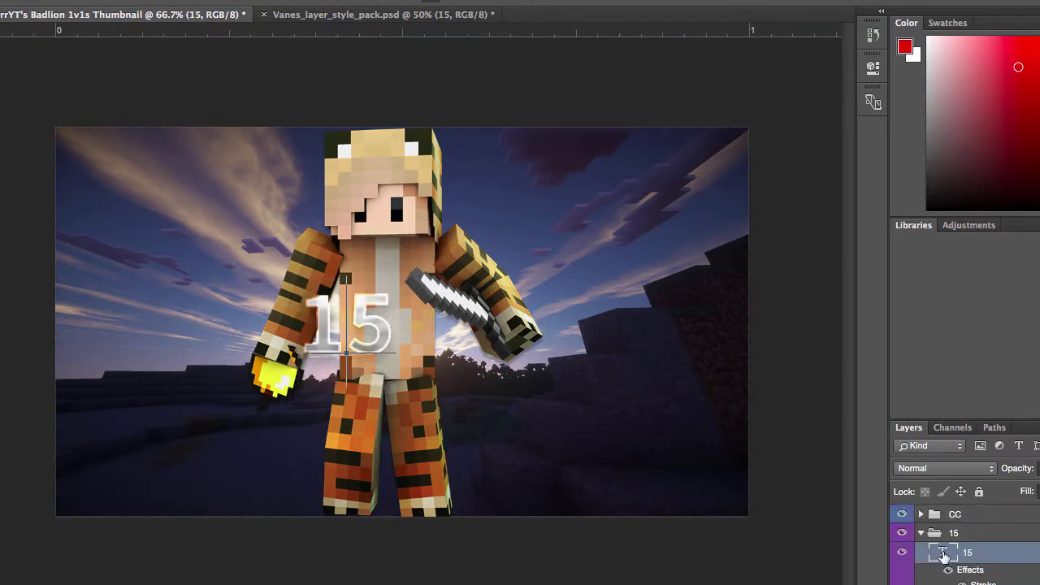
{"action": "type", "text": "Badlion"}
{"action": "double_click", "coordinate": [935, 552]}
Browse the font list and set the Badlion text to Raslani Hip Hop Regular.
{"action": "left_click", "coordinate": [122, 1]}
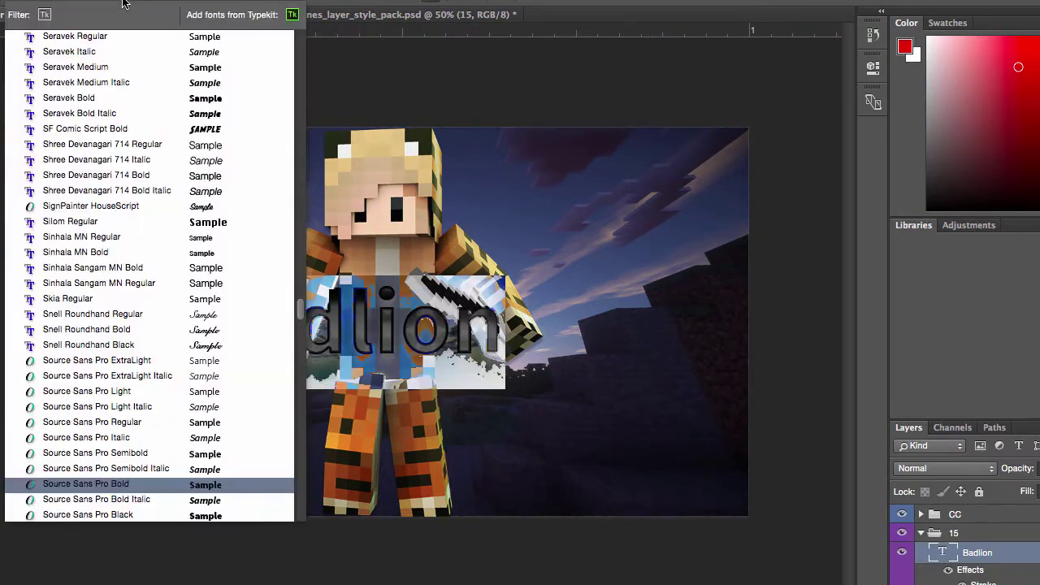
{"action": "type", "text": "soup"}
{"action": "key", "text": "BackSpace"}
{"action": "key", "text": "BackSpace"}
{"action": "key", "text": "BackSpace"}
{"action": "key", "text": "BackSpace"}
{"action": "scroll", "coordinate": [208, 324], "scroll_direction": "down", "scroll_amount": 10}
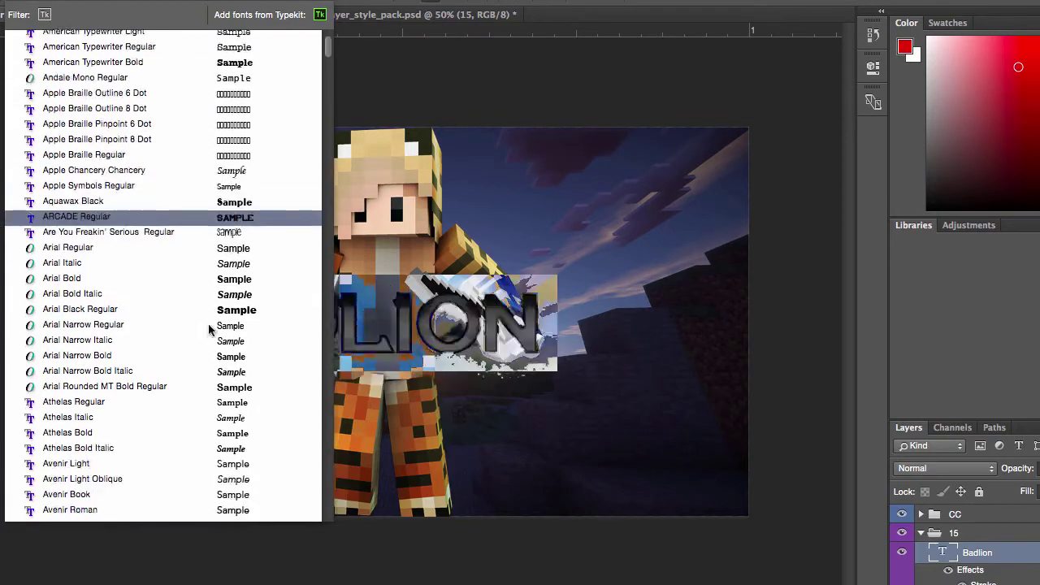
{"action": "left_click_drag", "start_coordinate": [326, 102], "coordinate": [276, 295]}
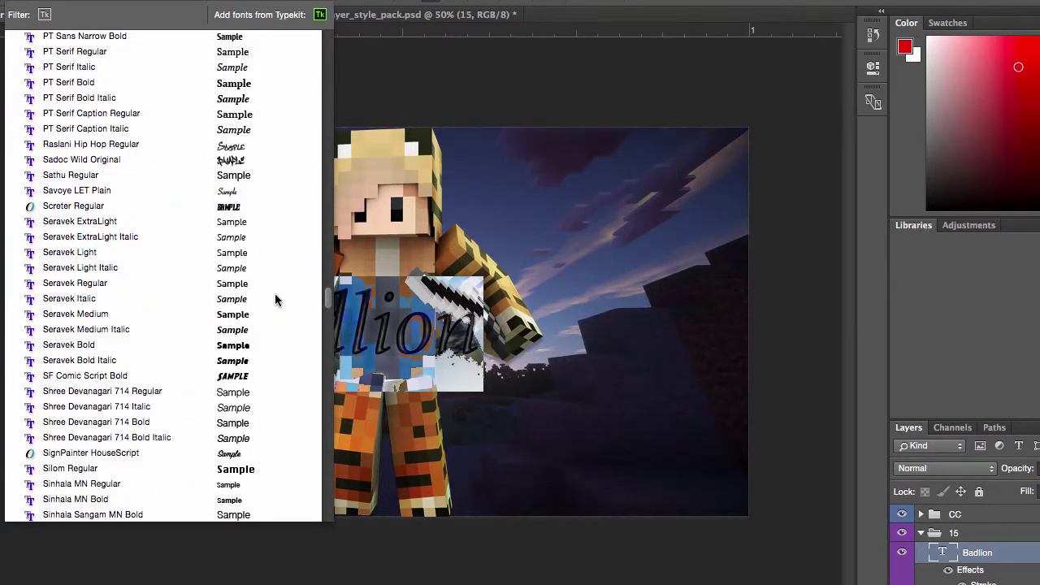
{"action": "left_click", "coordinate": [243, 145]}
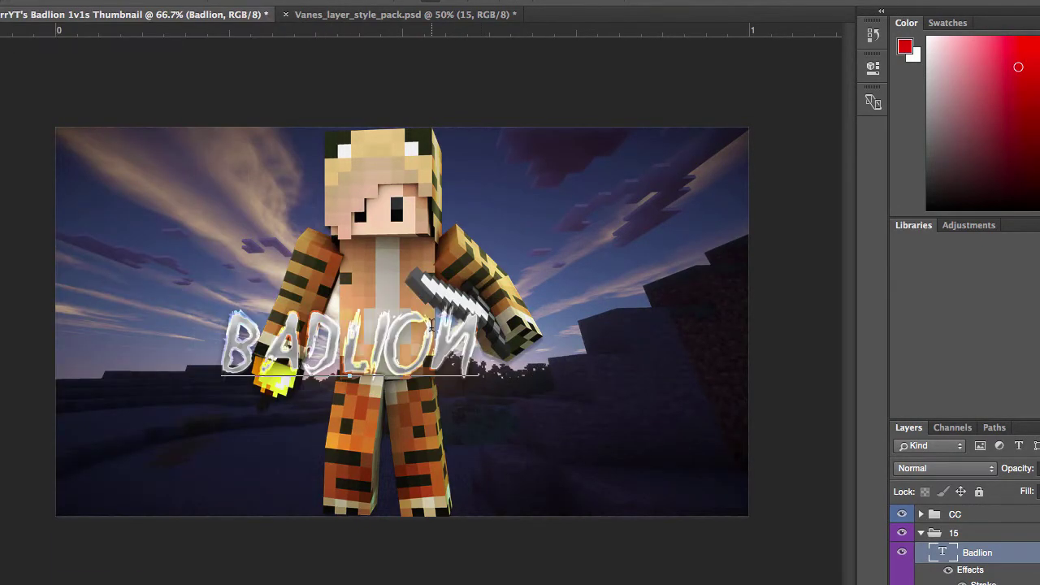
Commit and shift the Badlion text, and delete its layer from group 15.
{"action": "left_click", "coordinate": [611, 2]}
{"action": "left_click_drag", "start_coordinate": [443, 341], "coordinate": [480, 312]}
{"action": "key", "text": "Delete"}
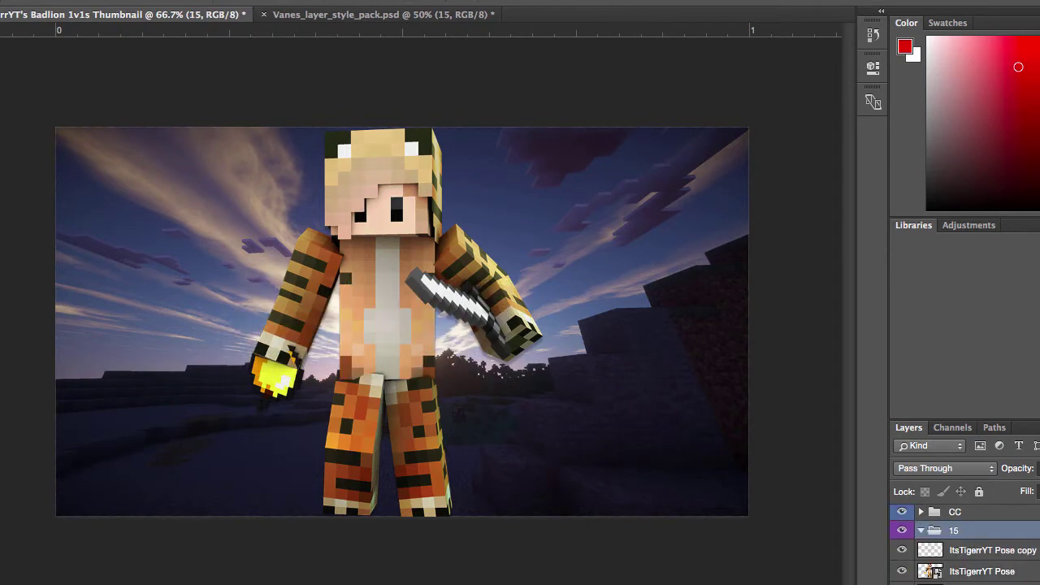
Duplicate the style pack's group 15 into the thumbnail again and delete the emptied group 15.
{"action": "left_click", "coordinate": [422, 16]}
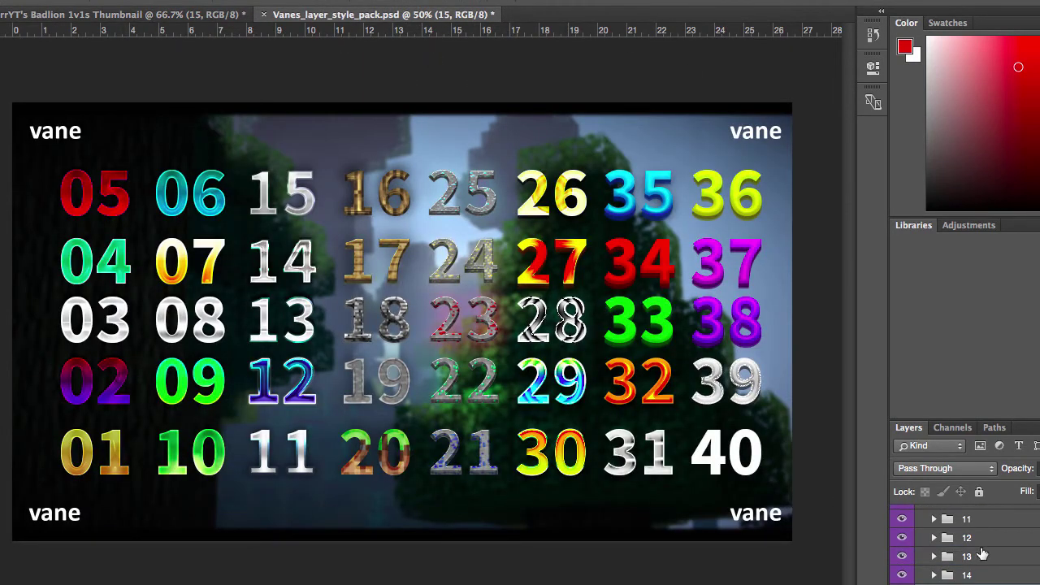
{"action": "right_click", "coordinate": [983, 584]}
{"action": "left_click", "coordinate": [878, 180]}
{"action": "left_click", "coordinate": [764, 241]}
{"action": "left_click", "coordinate": [764, 226]}
{"action": "left_click", "coordinate": [879, 178]}
{"action": "left_click", "coordinate": [187, 15]}
{"action": "left_click", "coordinate": [937, 537]}
{"action": "key", "text": "Delete"}
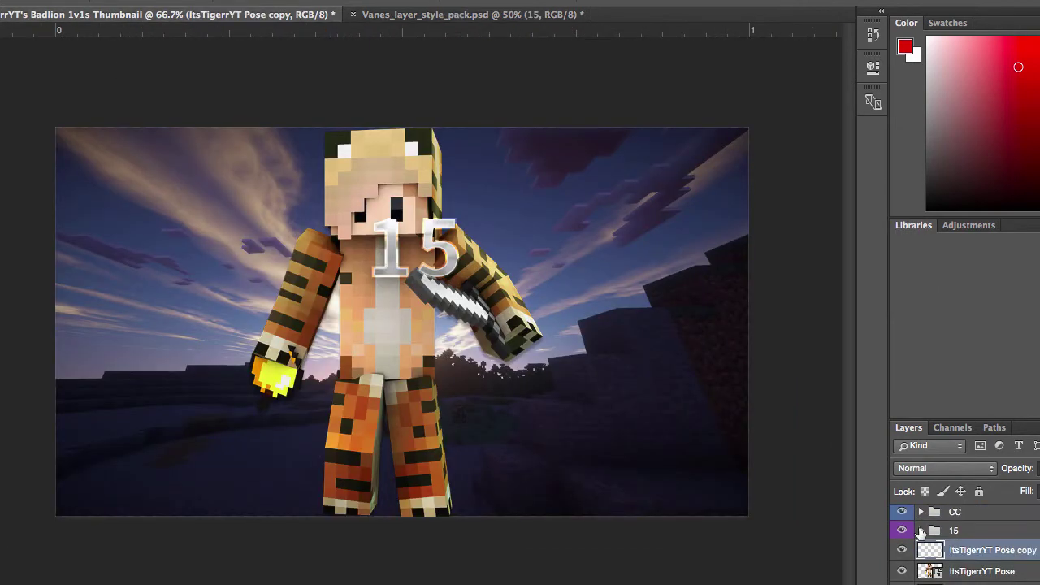
{"action": "left_click", "coordinate": [920, 533]}
{"action": "left_click", "coordinate": [941, 553]}
{"action": "double_click", "coordinate": [943, 556]}
{"action": "left_click", "coordinate": [1026, 109]}
{"action": "double_click", "coordinate": [937, 549]}
{"action": "left_click", "coordinate": [1012, 107]}
{"action": "double_click", "coordinate": [936, 549]}
{"action": "left_click", "coordinate": [1012, 108]}
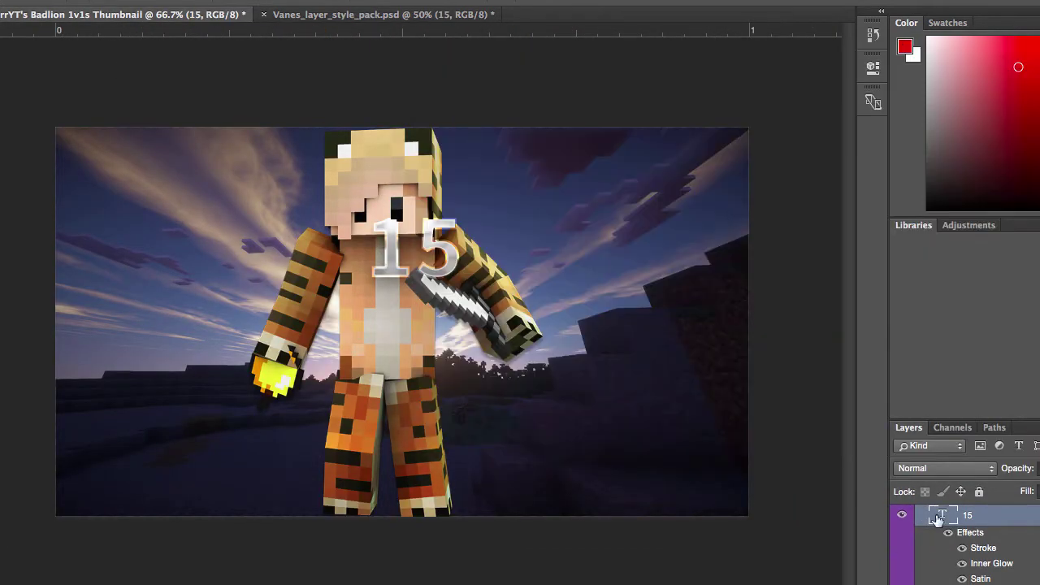
Replace the styled "15" text with "Badlion" and change it to an angular, Asian-style display font.
{"action": "double_click", "coordinate": [941, 520]}
{"action": "type", "text": "Badlion"}
{"action": "key", "text": "super+a"}
{"action": "left_click", "coordinate": [146, 1]}
{"action": "scroll", "coordinate": [227, 195], "scroll_direction": "up", "scroll_amount": 5}
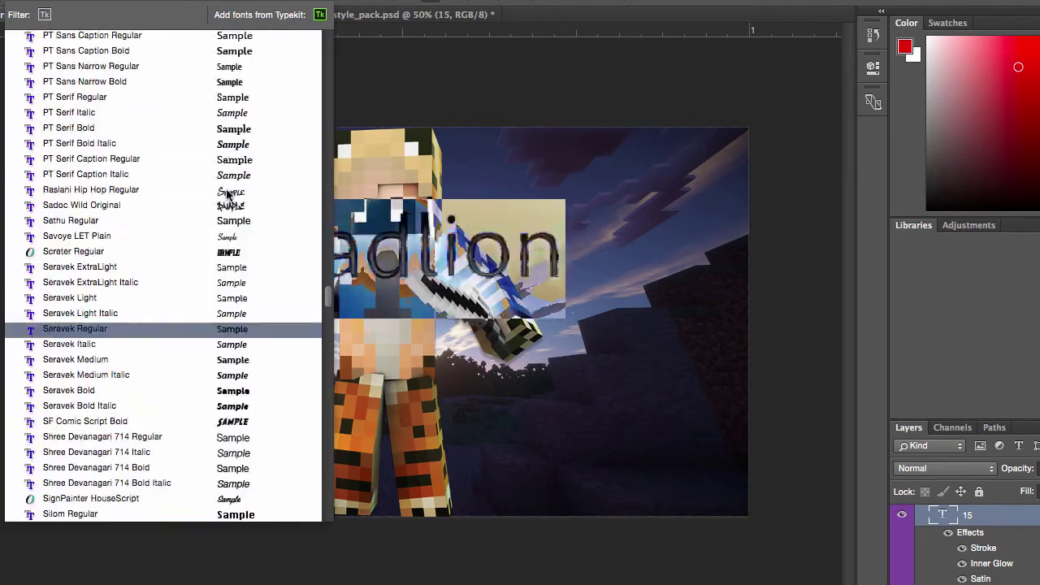
{"action": "scroll", "coordinate": [226, 195], "scroll_direction": "up", "scroll_amount": 20}
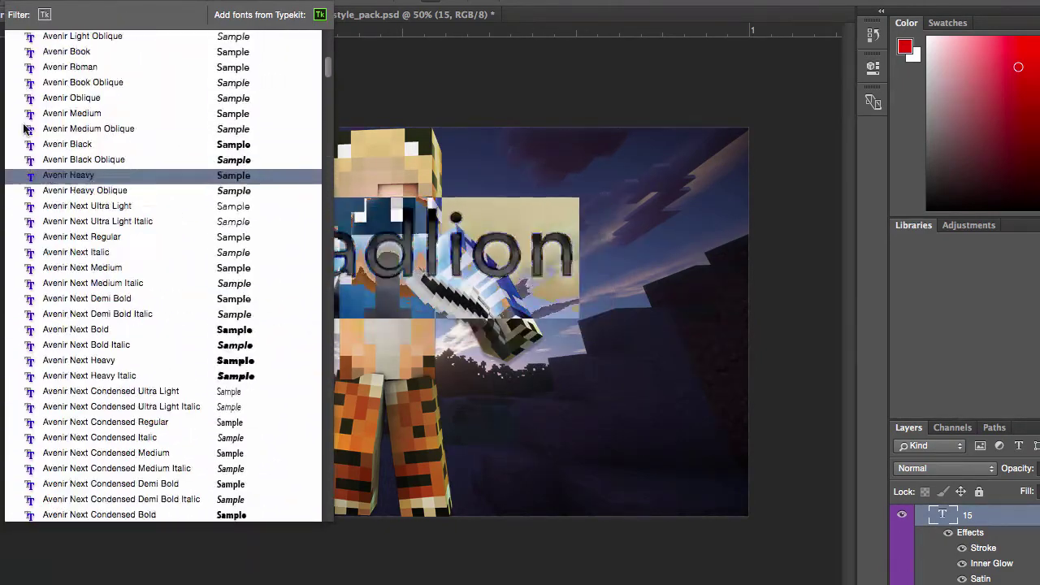
{"action": "scroll", "coordinate": [25, 128], "scroll_direction": "up", "scroll_amount": 10}
{"action": "left_click", "coordinate": [244, 118]}
Move the Badlion title down across the character's torso and convert its layer to a Smart Object.
{"action": "left_click", "coordinate": [2, 34]}
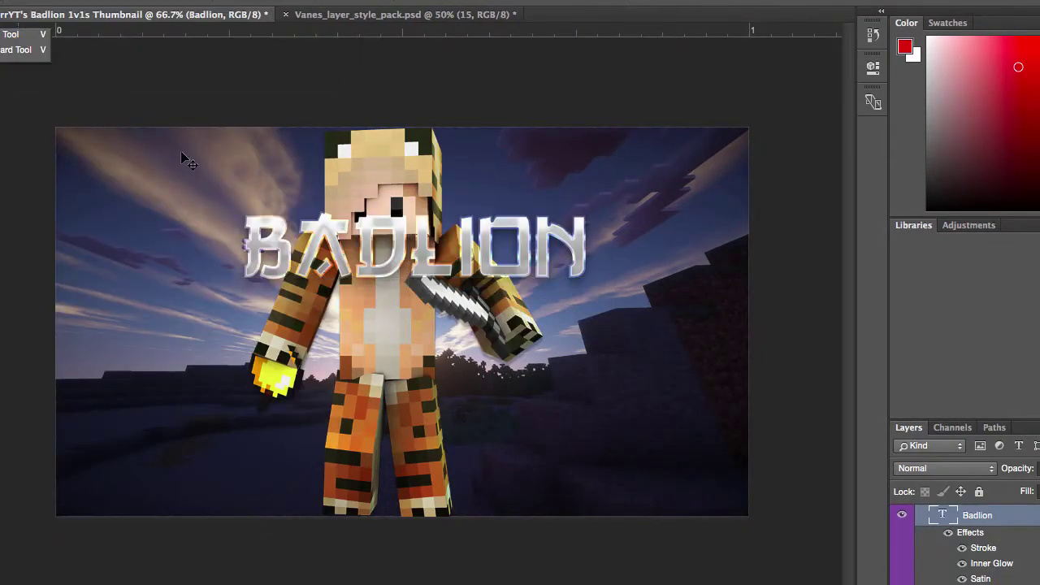
{"action": "left_click_drag", "start_coordinate": [384, 249], "coordinate": [355, 314]}
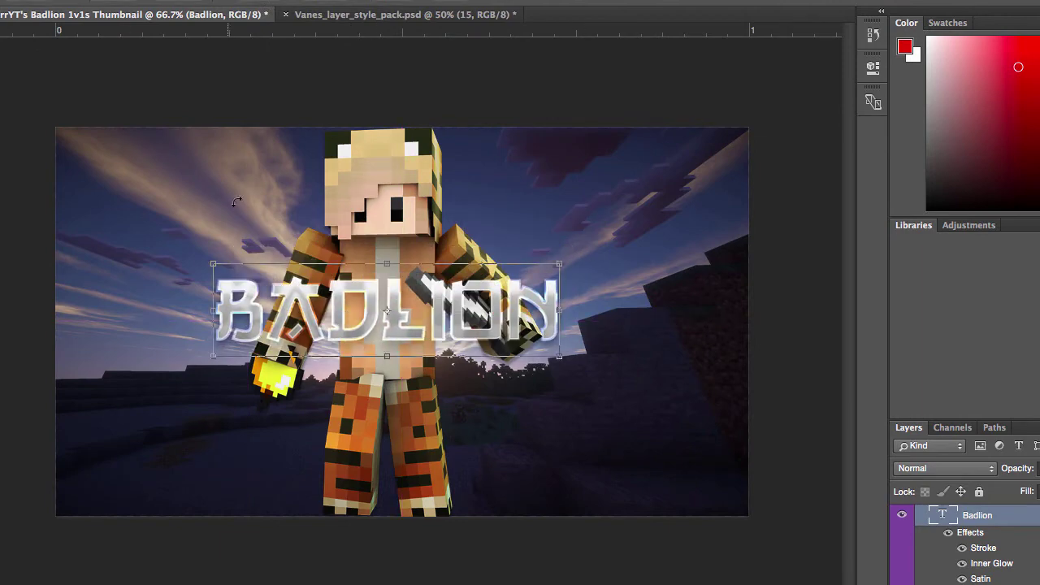
{"action": "left_click", "coordinate": [1039, 516]}
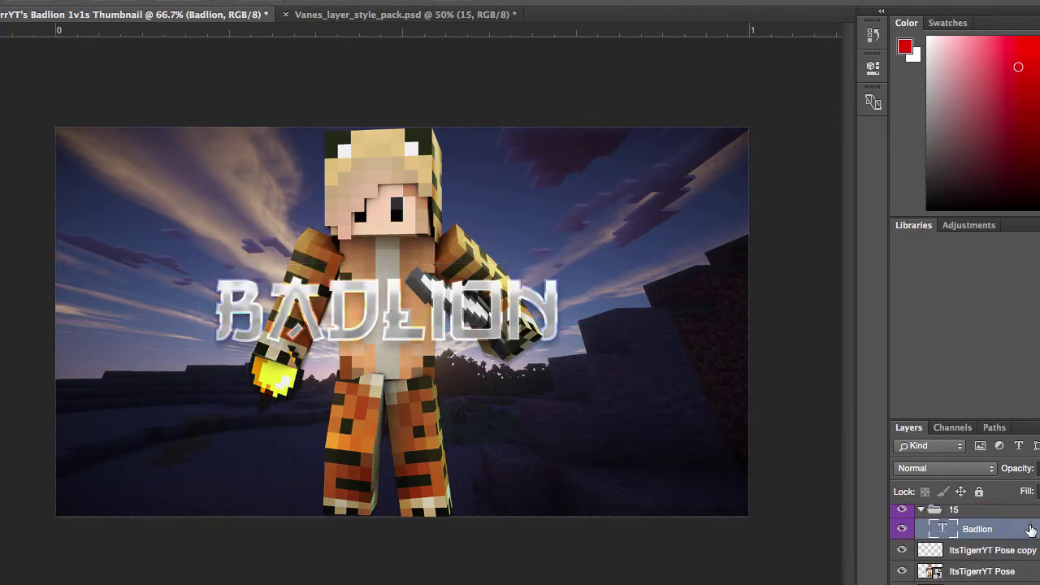
{"action": "right_click", "coordinate": [1029, 524]}
{"action": "left_click", "coordinate": [943, 535]}
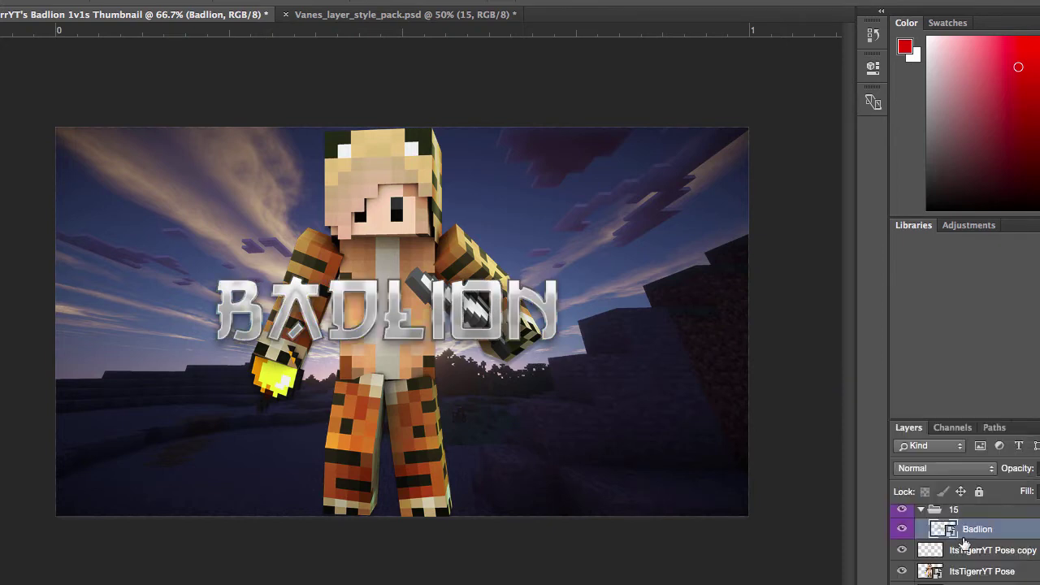
Delete the Badlion layer and the emptied group 15 from the thumbnail, glancing at the style pack in between.
{"action": "key", "text": "Delete"}
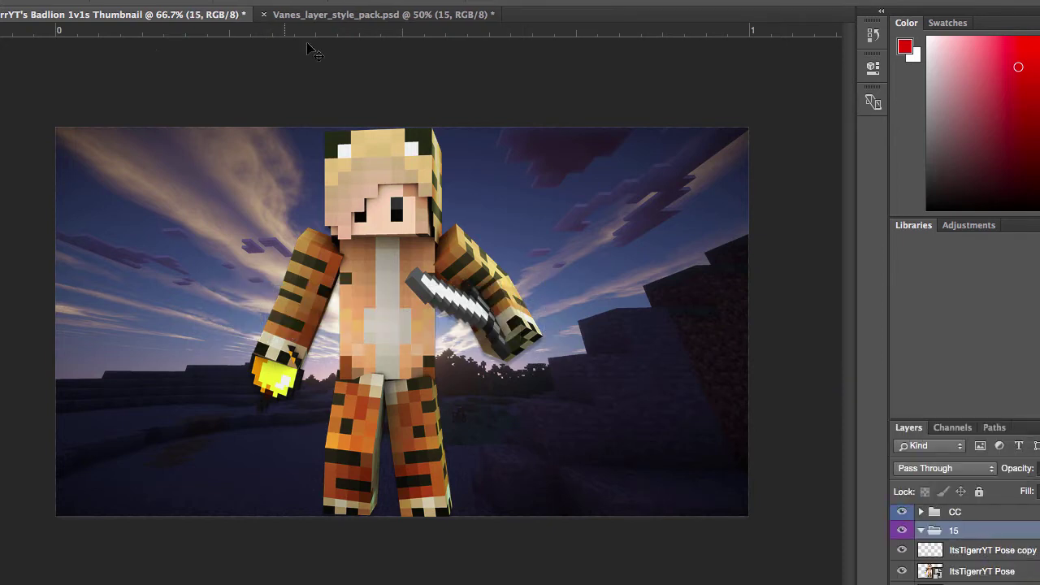
{"action": "left_click", "coordinate": [298, 16]}
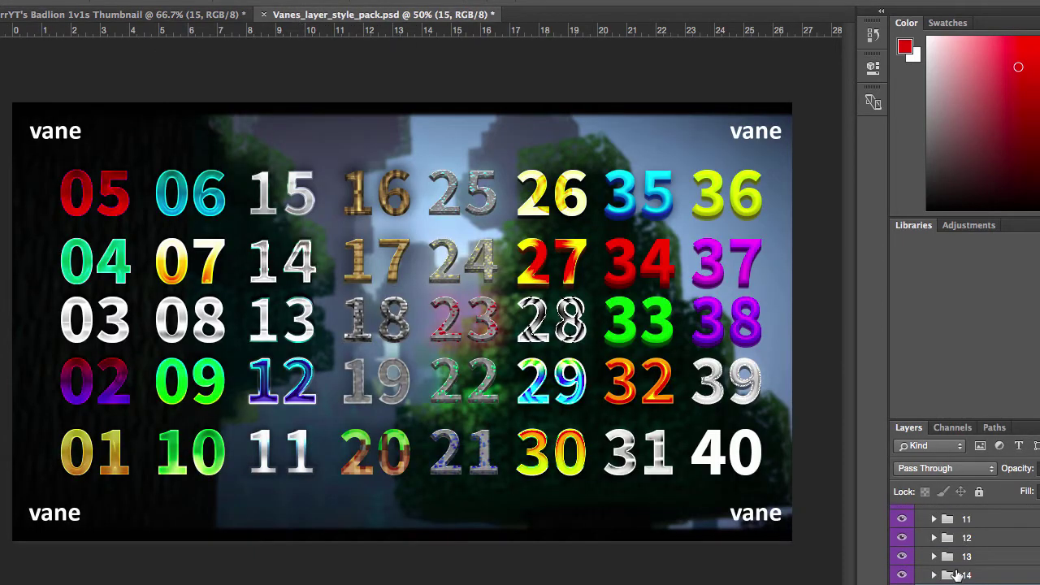
{"action": "left_click", "coordinate": [150, 17]}
{"action": "key", "text": "Delete"}
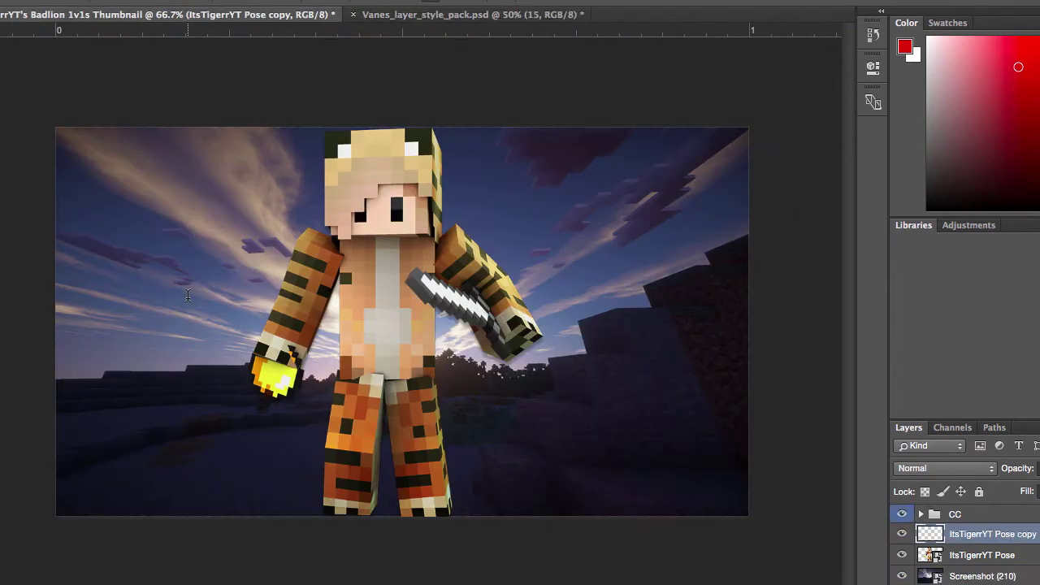
Enlarge the small Badlion text to title size and position it across the character's torso.
{"action": "key", "text": "super+a"}
{"action": "left_click", "coordinate": [293, 1]}
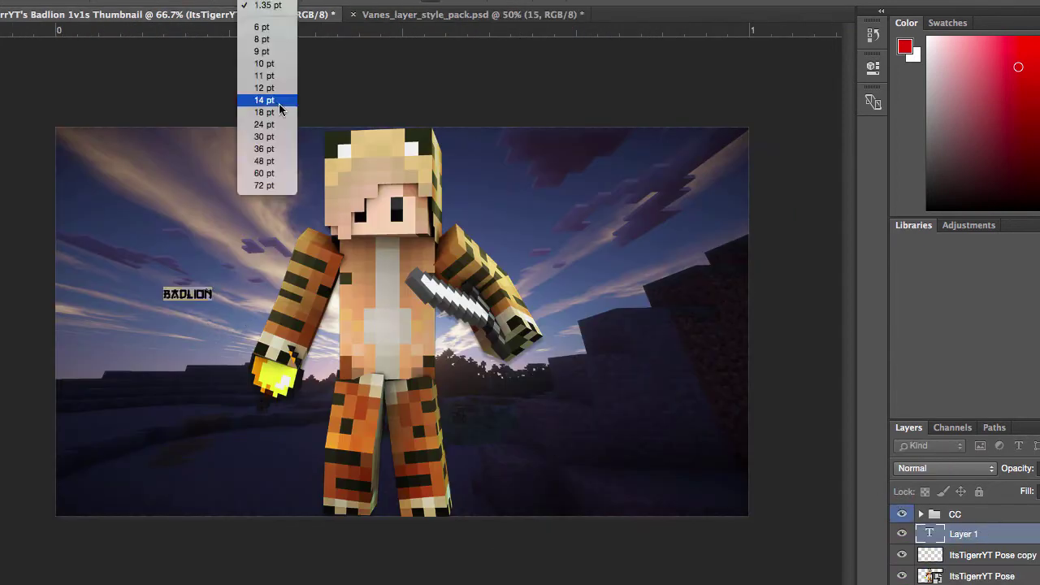
{"action": "left_click", "coordinate": [280, 112]}
{"action": "left_click", "coordinate": [293, 1]}
{"action": "left_click", "coordinate": [267, 87]}
{"action": "left_click", "coordinate": [1, 31]}
{"action": "left_click_drag", "start_coordinate": [132, 256], "coordinate": [339, 316]}
Try several preset layer styles on the Badlion text and apply the glossy light-grey one.
{"action": "double_click", "coordinate": [1008, 534]}
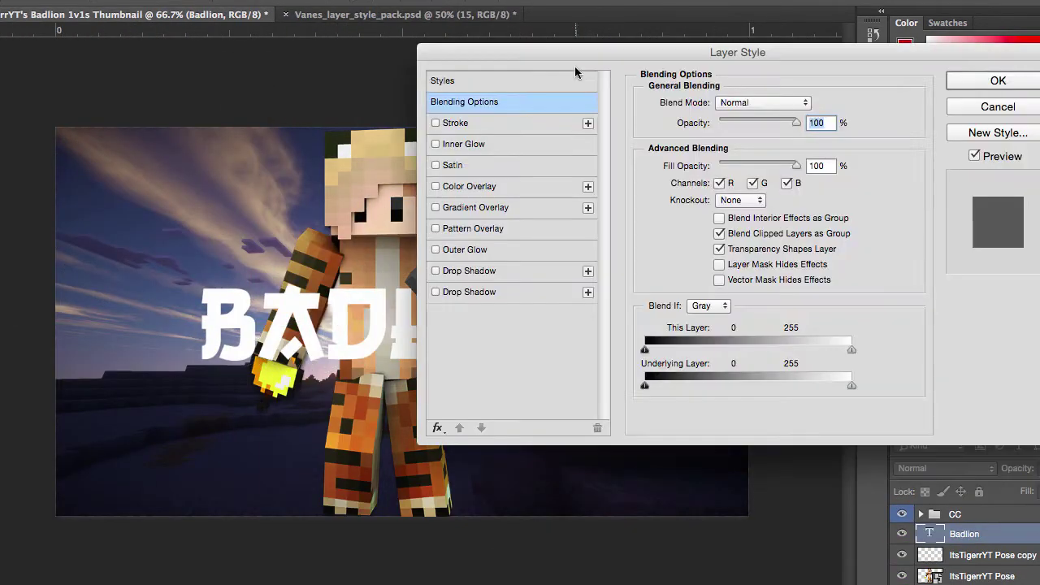
{"action": "left_click", "coordinate": [553, 81]}
{"action": "left_click", "coordinate": [673, 174]}
{"action": "left_click", "coordinate": [697, 175]}
{"action": "left_click", "coordinate": [750, 174]}
{"action": "left_click", "coordinate": [674, 178]}
{"action": "left_click", "coordinate": [699, 179]}
{"action": "left_click", "coordinate": [727, 145]}
{"action": "left_click", "coordinate": [830, 154]}
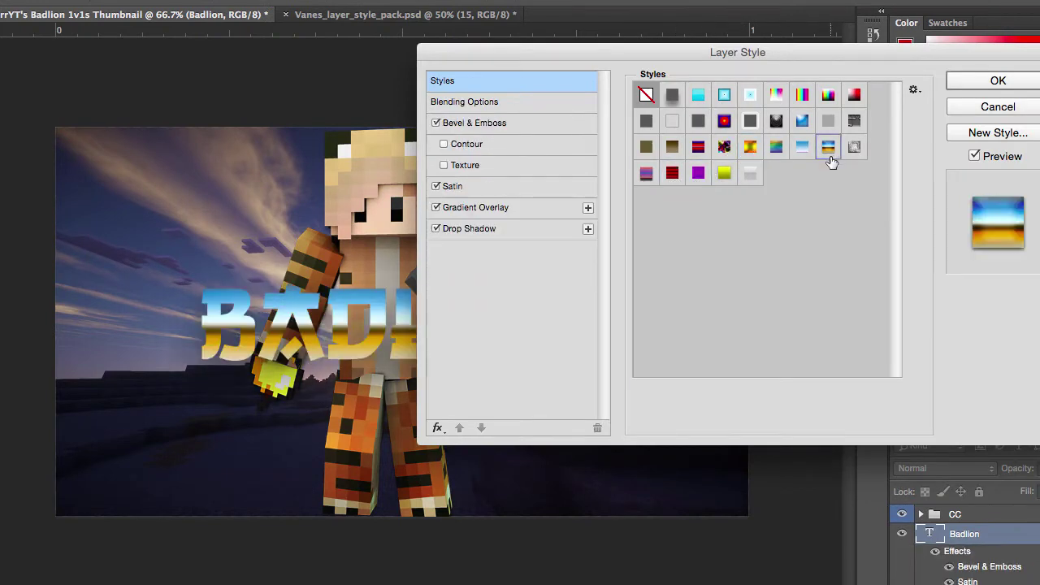
{"action": "left_click", "coordinate": [723, 177]}
{"action": "left_click", "coordinate": [751, 176]}
{"action": "left_click", "coordinate": [993, 84]}
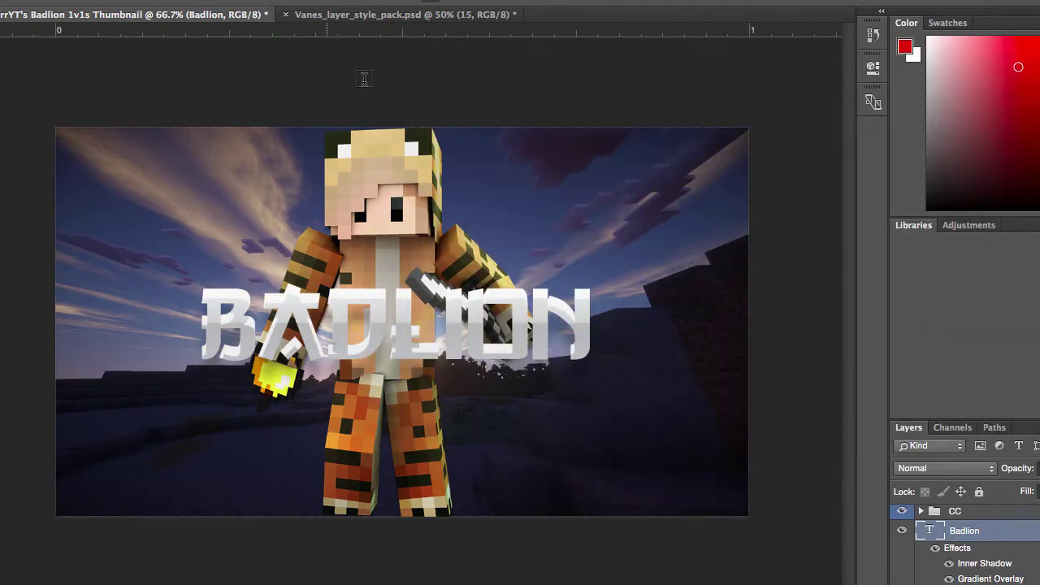
Duplicate group 5 from Vanes_layer_style_pack.psd into the Badlion 1v1s thumbnail and return to the thumbnail.
{"action": "left_click", "coordinate": [366, 15]}
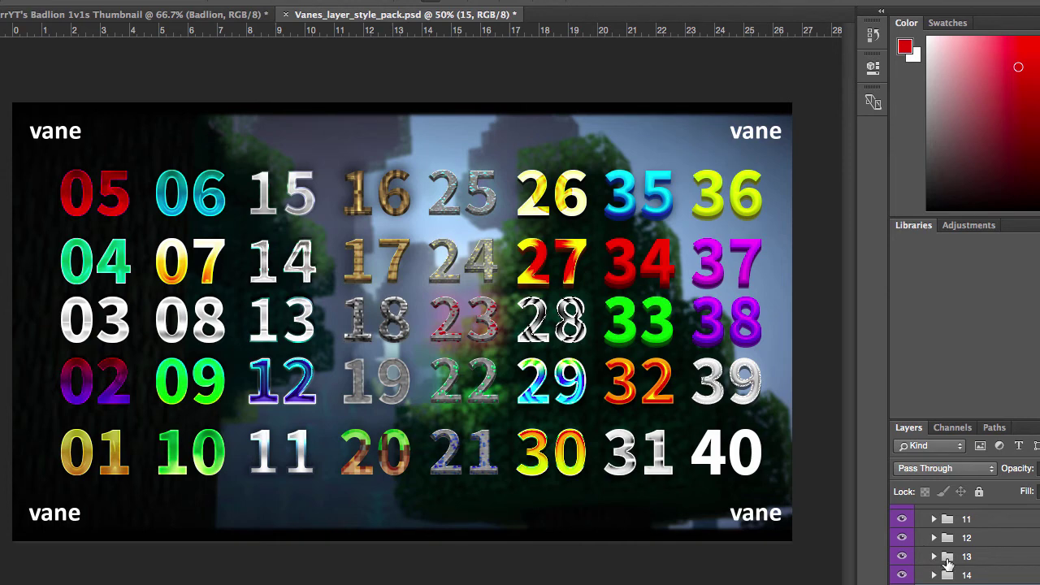
{"action": "right_click", "coordinate": [989, 563]}
{"action": "left_click", "coordinate": [902, 187]}
{"action": "left_click", "coordinate": [687, 242]}
{"action": "left_click", "coordinate": [723, 226]}
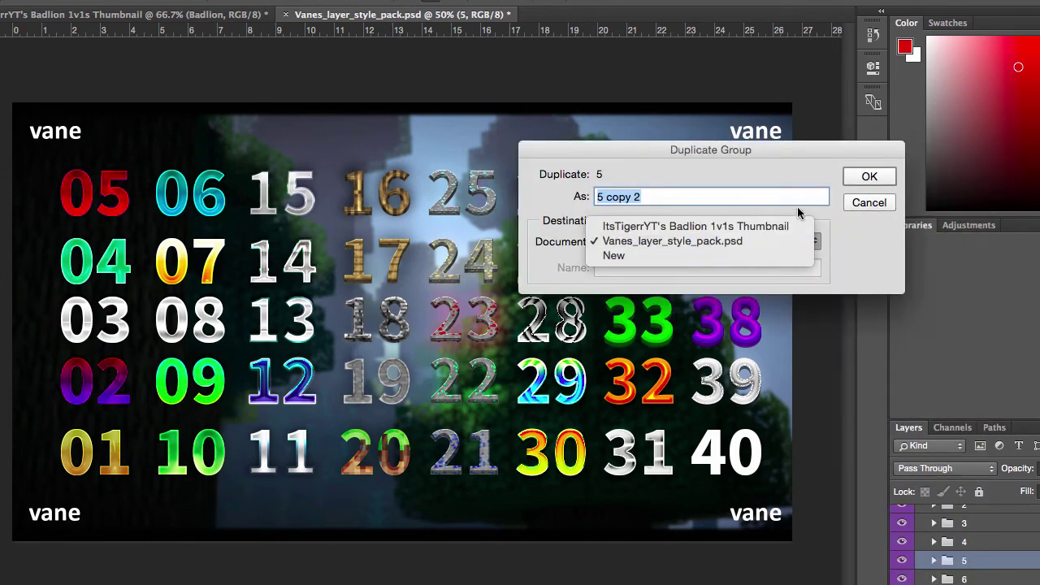
{"action": "left_click", "coordinate": [867, 177]}
{"action": "left_click", "coordinate": [84, 15]}
Expand the copied group 5 and replace its "05" text with "1v1s".
{"action": "left_click", "coordinate": [921, 515]}
{"action": "left_click", "coordinate": [944, 533]}
{"action": "left_click", "coordinate": [947, 533]}
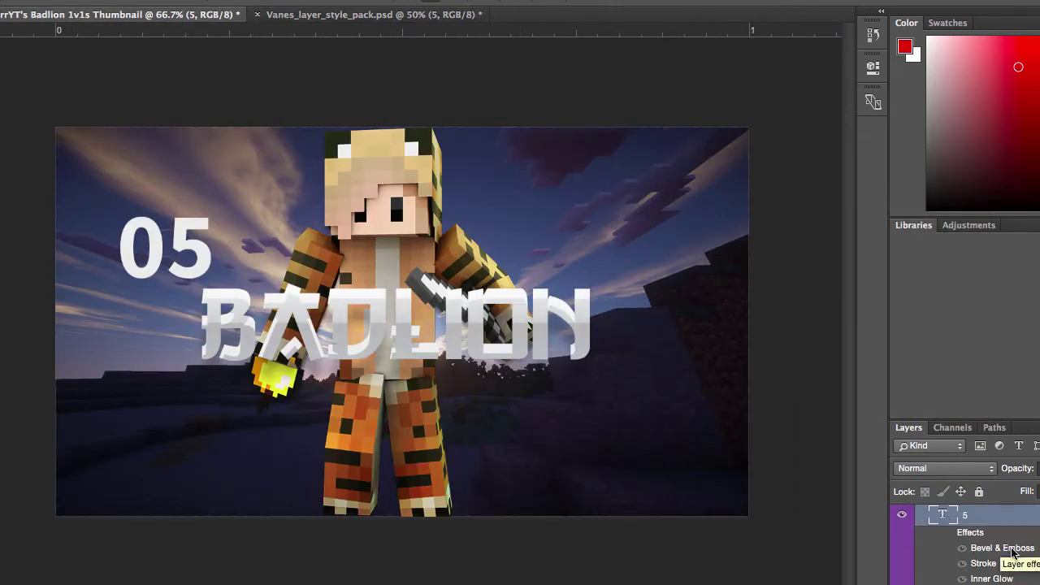
{"action": "type", "text": "s"}
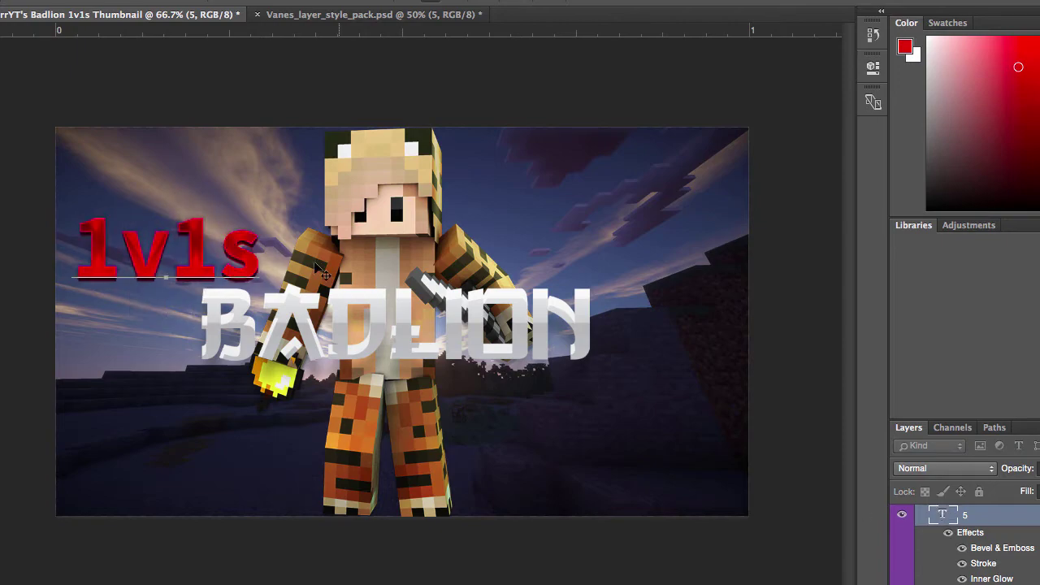
Change the red text to an Asian-style display font, place it centred beneath Badlion and make it read "1v1's".
{"action": "key", "text": "super+a"}
{"action": "left_click", "coordinate": [122, 0]}
{"action": "type", "text": "th"}
{"action": "left_click_drag", "start_coordinate": [211, 241], "coordinate": [423, 394]}
{"action": "double_click", "coordinate": [943, 514]}
{"action": "left_click", "coordinate": [433, 378]}
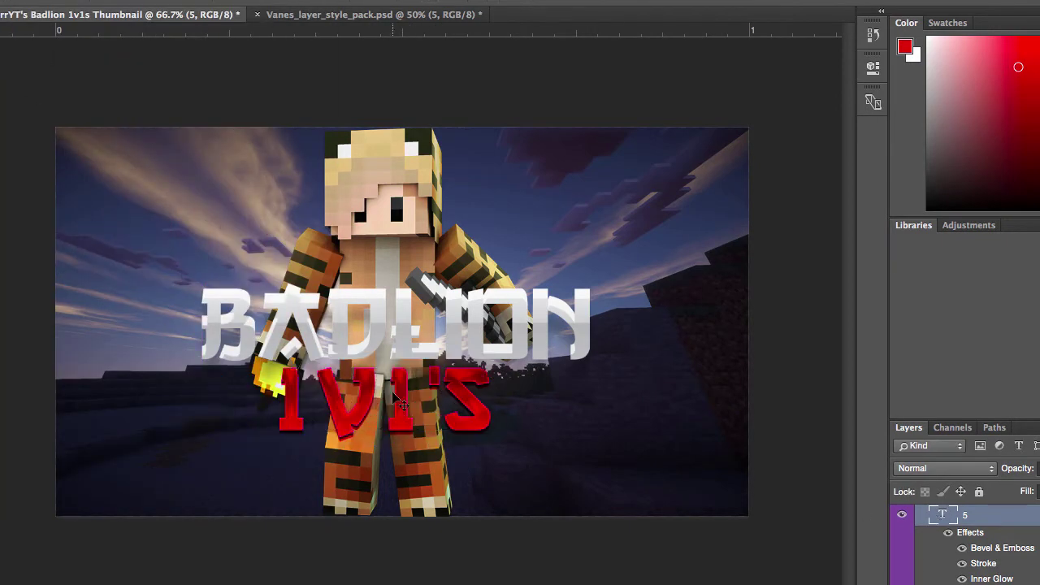
Close the style pack without saving and open Pres_-_V5.psd, dismissing its missing-fonts dialog.
{"action": "left_click", "coordinate": [258, 14]}
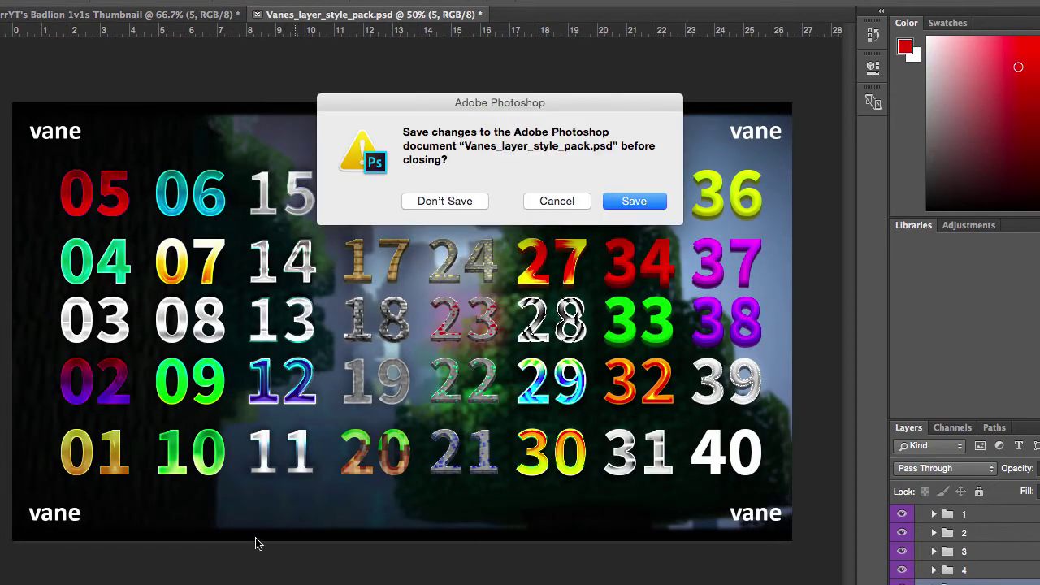
{"action": "left_click", "coordinate": [444, 199]}
{"action": "key", "text": "super+Tab"}
{"action": "scroll", "coordinate": [673, 273], "scroll_direction": "up", "scroll_amount": 5}
{"action": "scroll", "coordinate": [673, 273], "scroll_direction": "right", "scroll_amount": 2}
{"action": "double_click", "coordinate": [557, 229]}
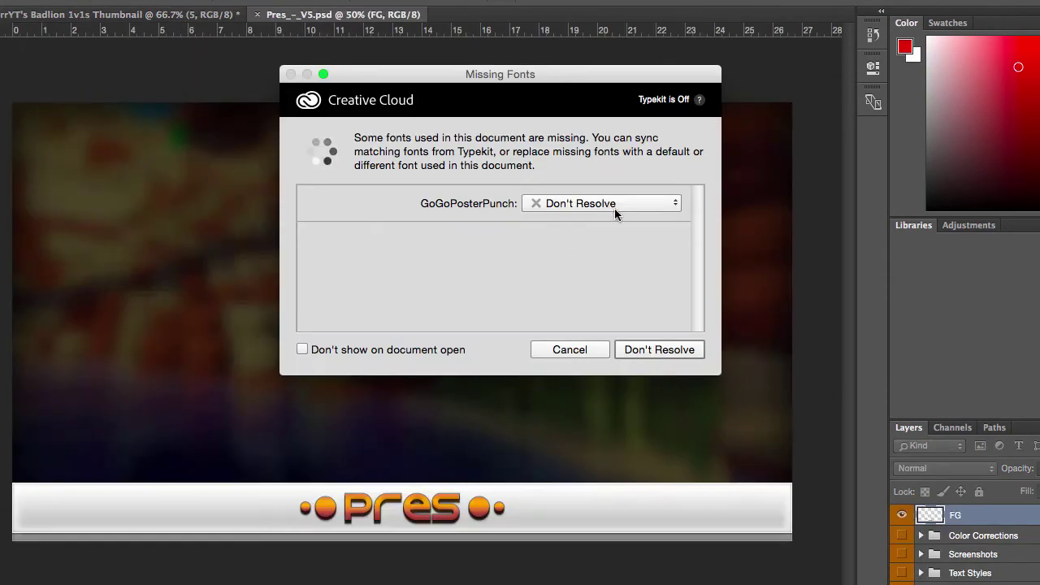
{"action": "left_click", "coordinate": [615, 209]}
{"action": "left_click", "coordinate": [616, 218]}
{"action": "left_click", "coordinate": [674, 349]}
Duplicate the Pres - Vignette layer from the Accessories group into the Badlion 1v1s thumbnail and return to it.
{"action": "scroll", "coordinate": [997, 546], "scroll_direction": "down", "scroll_amount": 1}
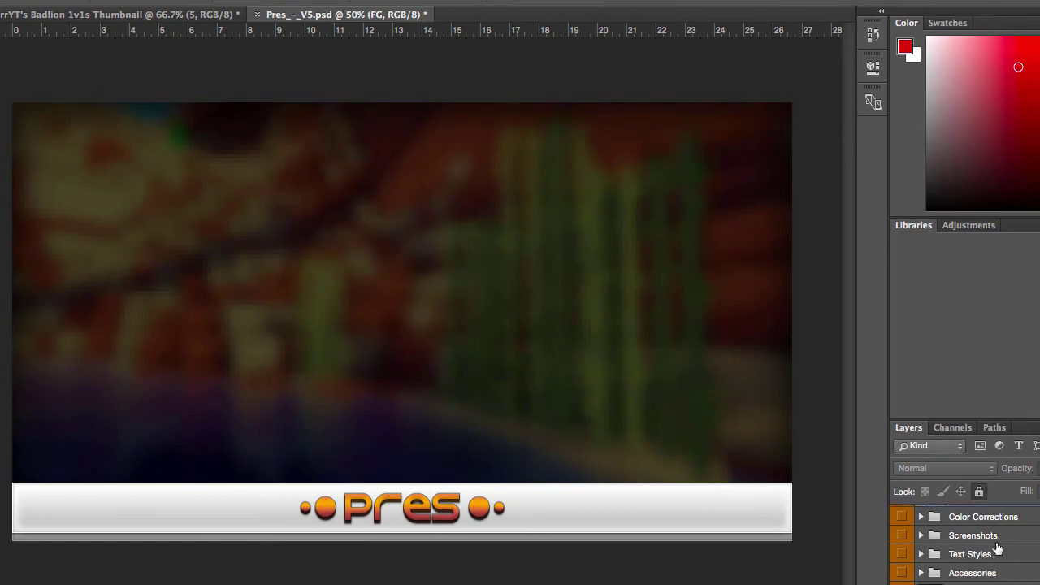
{"action": "left_click", "coordinate": [922, 573]}
{"action": "scroll", "coordinate": [925, 575], "scroll_direction": "down", "scroll_amount": 3}
{"action": "right_click", "coordinate": [972, 529]}
{"action": "left_click", "coordinate": [877, 60]}
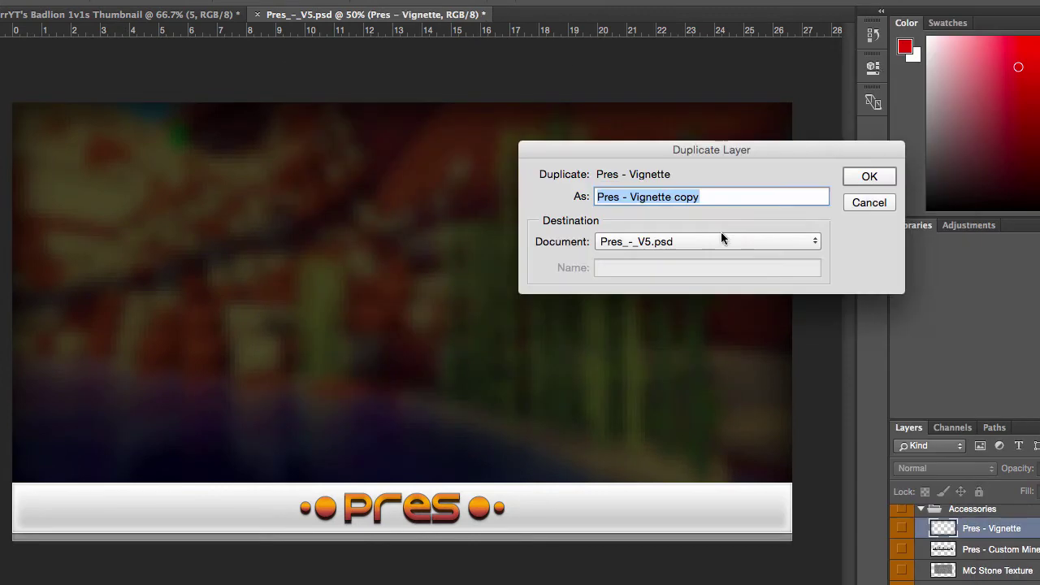
{"action": "left_click", "coordinate": [721, 237]}
{"action": "left_click", "coordinate": [719, 225]}
{"action": "key", "text": "Return"}
{"action": "left_click", "coordinate": [161, 15]}
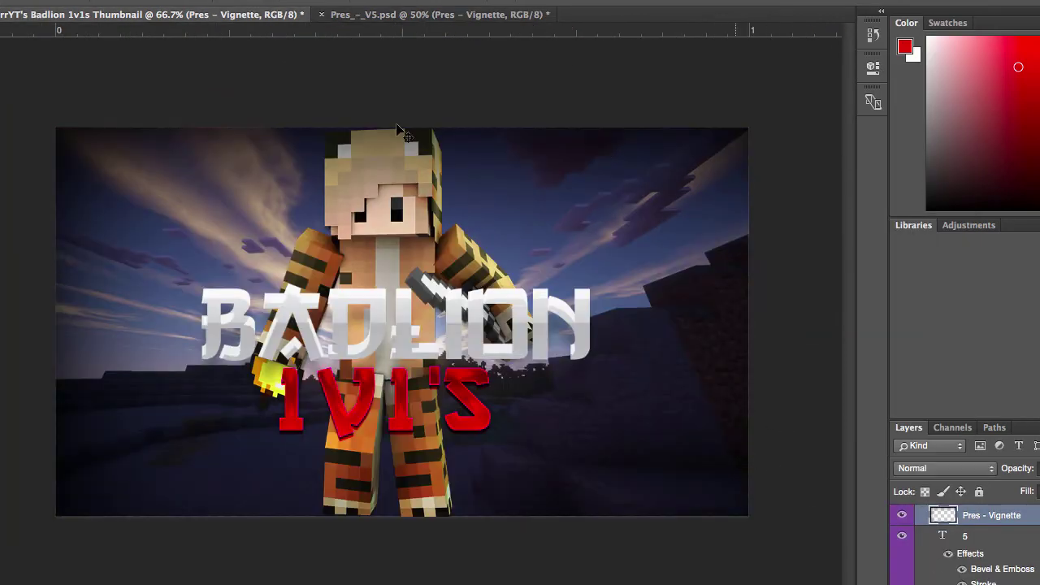
Scale and reposition the vignette to cover the whole thumbnail canvas, 1.000 in wide by 0.563 in high.
{"action": "key", "text": "super+t"}
{"action": "left_click_drag", "start_coordinate": [56, 127], "coordinate": [602, 432], "text": "shift"}
{"action": "left_click_drag", "start_coordinate": [654, 475], "coordinate": [106, 169]}
{"action": "left_click_drag", "start_coordinate": [547, 407], "coordinate": [746, 512], "text": "shift"}
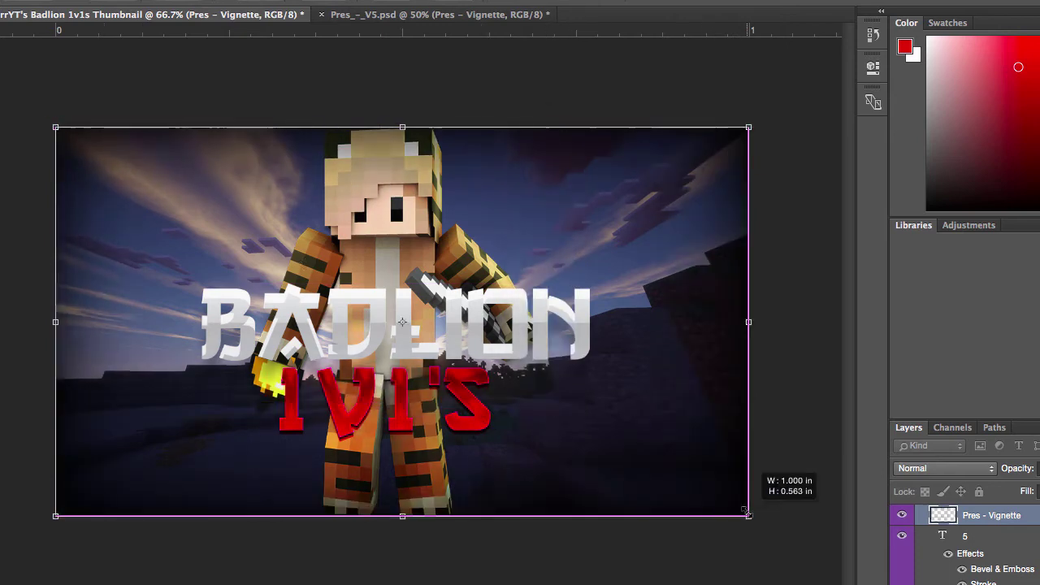
{"action": "key", "text": "Return"}
Duplicate the Pres - Custom Minecraft Logo layer from Pres_-_V5.psd into the Badlion 1v1s thumbnail and return to it.
{"action": "left_click", "coordinate": [455, 15]}
{"action": "scroll", "coordinate": [1020, 561], "scroll_direction": "down", "scroll_amount": 1}
{"action": "right_click", "coordinate": [1029, 578]}
{"action": "left_click", "coordinate": [918, 60]}
{"action": "left_click", "coordinate": [642, 241]}
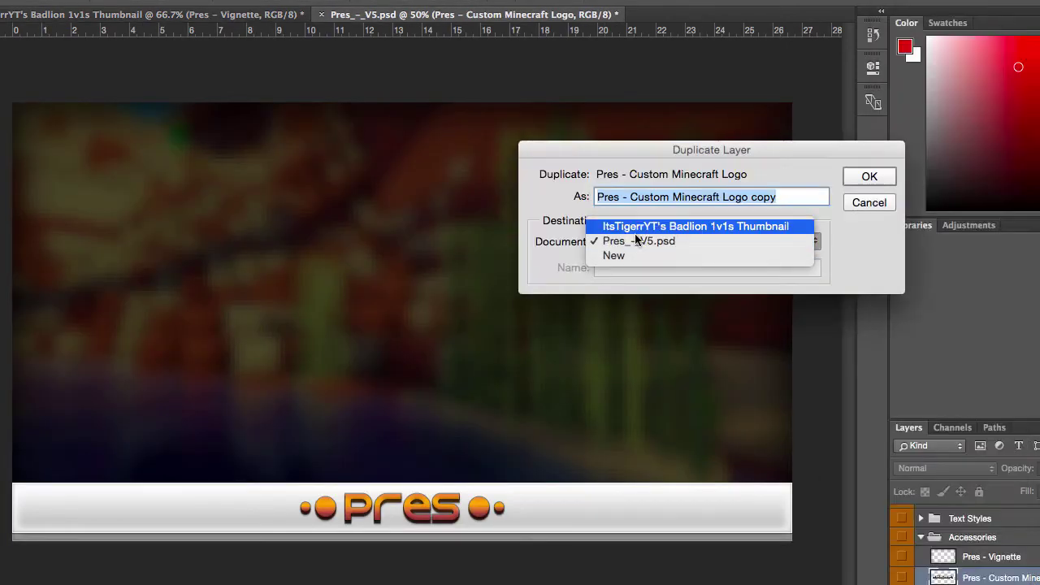
{"action": "left_click", "coordinate": [636, 232]}
{"action": "left_click", "coordinate": [885, 174]}
{"action": "left_click", "coordinate": [144, 15]}
Convert the 1v1's text layer "5" and the Badlion text layer to separate Smart Objects.
{"action": "scroll", "coordinate": [1016, 541], "scroll_direction": "down", "scroll_amount": 5}
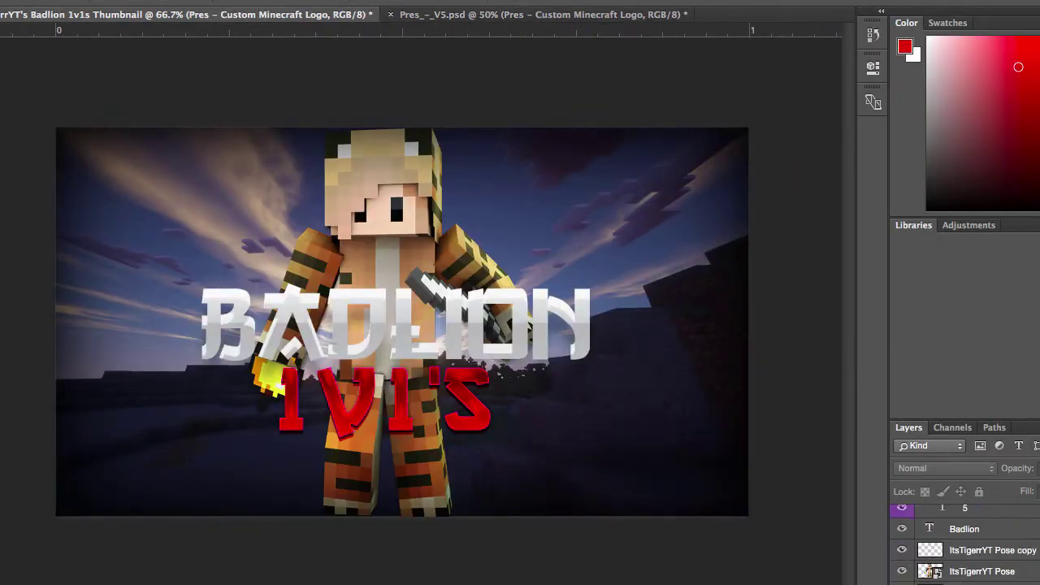
{"action": "scroll", "coordinate": [1016, 532], "scroll_direction": "up", "scroll_amount": 1}
{"action": "left_click", "coordinate": [1009, 538]}
{"action": "scroll", "coordinate": [999, 546], "scroll_direction": "down", "scroll_amount": 1}
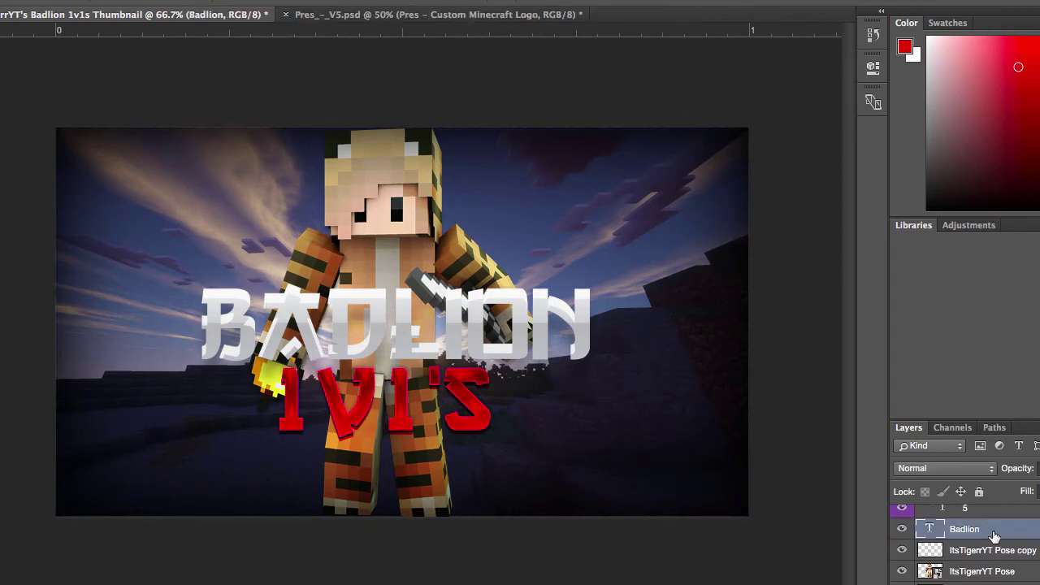
{"action": "scroll", "coordinate": [999, 552], "scroll_direction": "up", "scroll_amount": 3}
{"action": "left_click", "coordinate": [975, 555]}
{"action": "right_click", "coordinate": [976, 556]}
{"action": "left_click", "coordinate": [922, 506]}
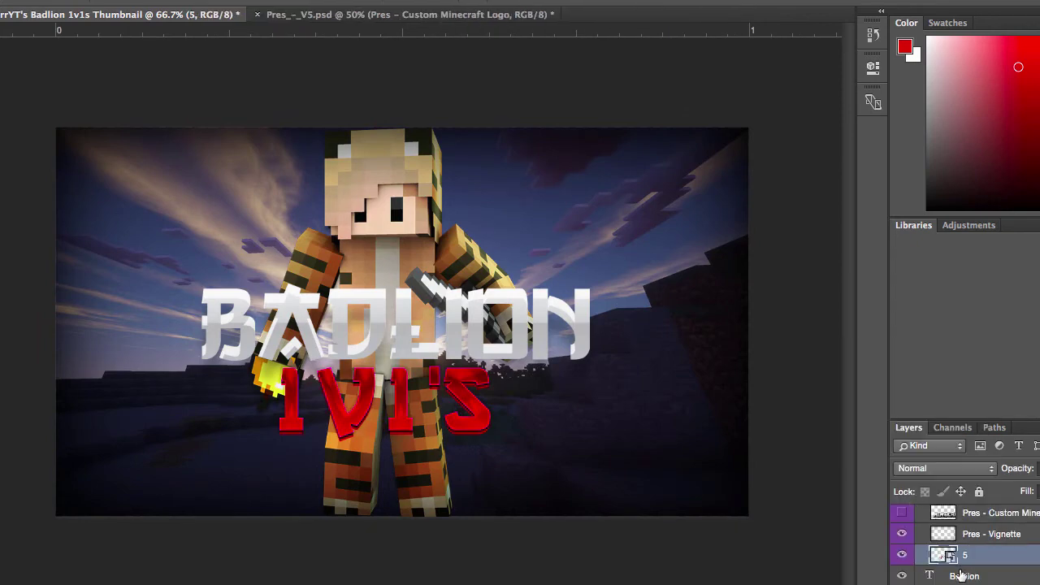
{"action": "right_click", "coordinate": [963, 576]}
{"action": "left_click", "coordinate": [896, 104]}
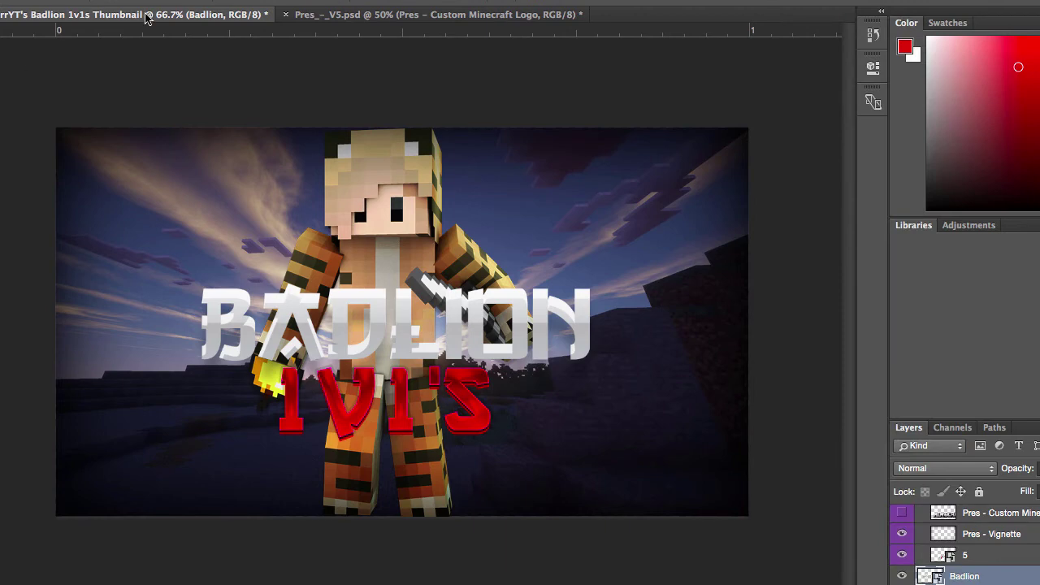
Apply an Arc warp to the Badlion title and bend it into a slight downward curve.
{"action": "key", "text": "super+t"}
{"action": "right_click", "coordinate": [550, 335]}
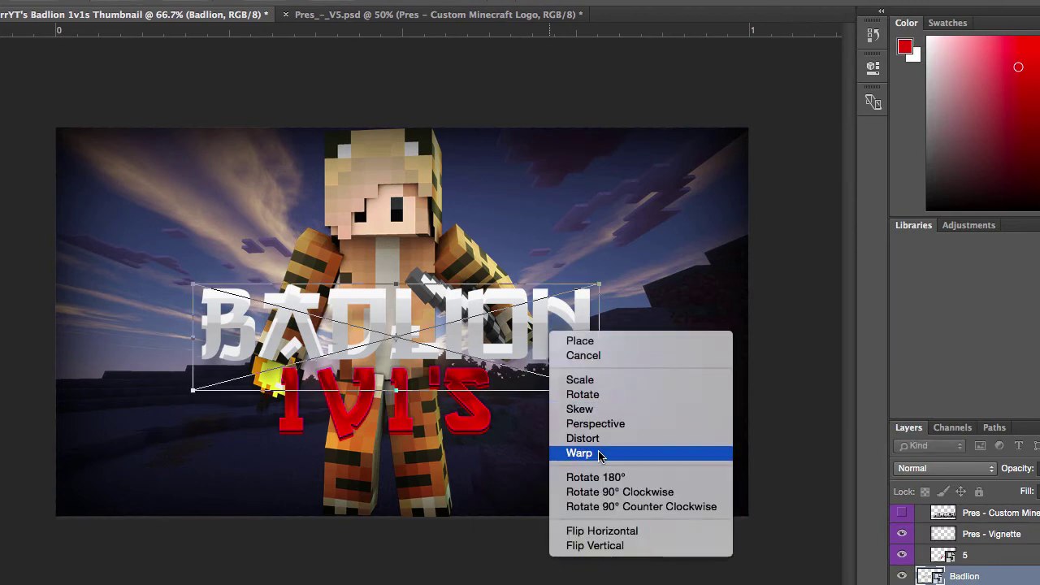
{"action": "left_click", "coordinate": [599, 452]}
{"action": "left_click", "coordinate": [86, 1]}
{"action": "left_click", "coordinate": [86, 20]}
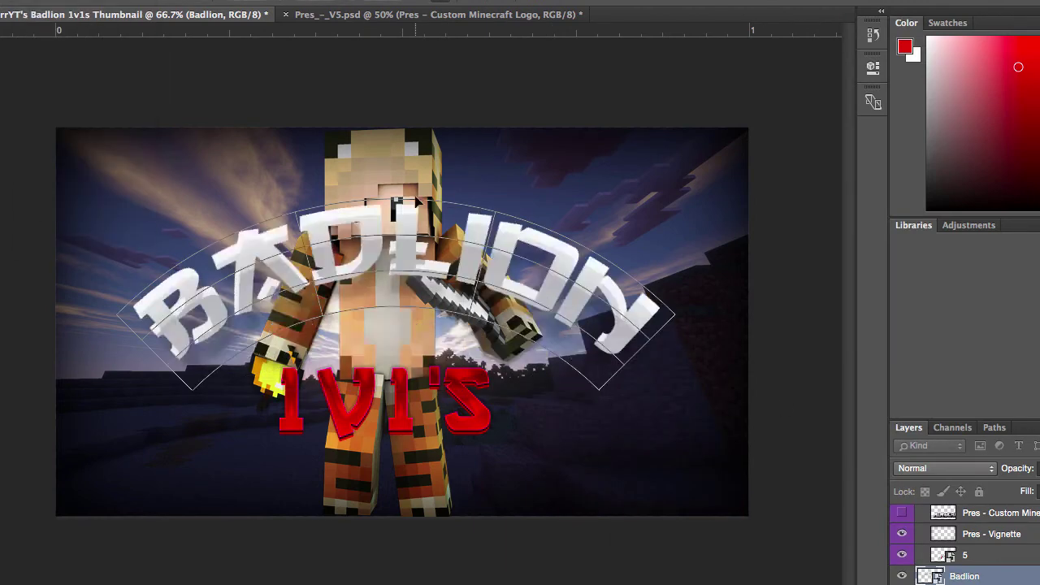
{"action": "left_click_drag", "start_coordinate": [397, 200], "coordinate": [408, 321]}
{"action": "key", "text": "Return"}
Warp the red 1v1's title with a matching downward Arc and move it up close beneath Badlion.
{"action": "left_click", "coordinate": [1012, 557]}
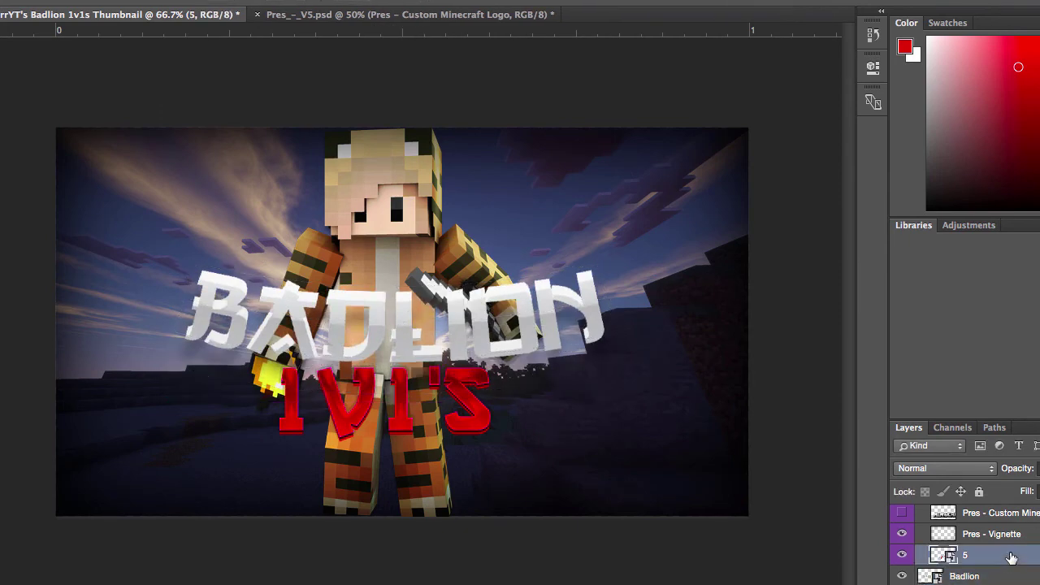
{"action": "key", "text": "super+t"}
{"action": "right_click", "coordinate": [410, 402]}
{"action": "left_click", "coordinate": [497, 527]}
{"action": "left_click", "coordinate": [81, 3]}
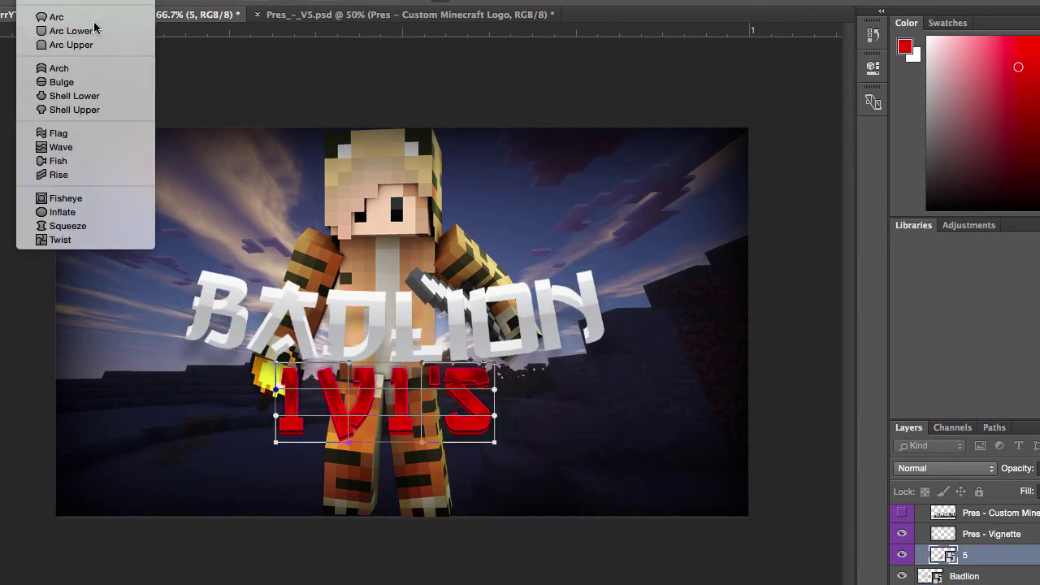
{"action": "left_click", "coordinate": [92, 18]}
{"action": "left_click_drag", "start_coordinate": [389, 320], "coordinate": [404, 425]}
{"action": "key", "text": "Return"}
{"action": "left_click_drag", "start_coordinate": [381, 452], "coordinate": [375, 406]}
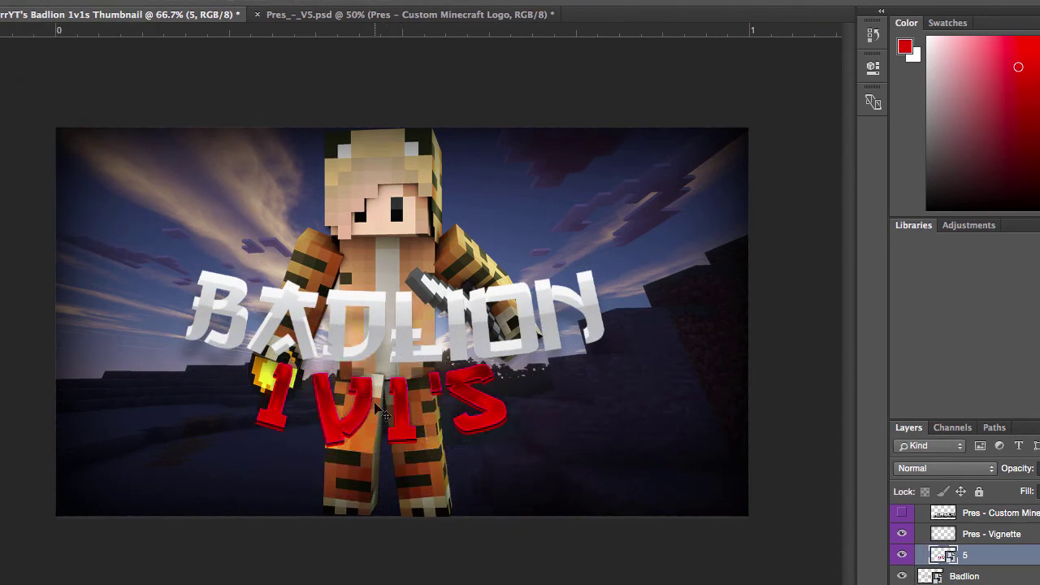